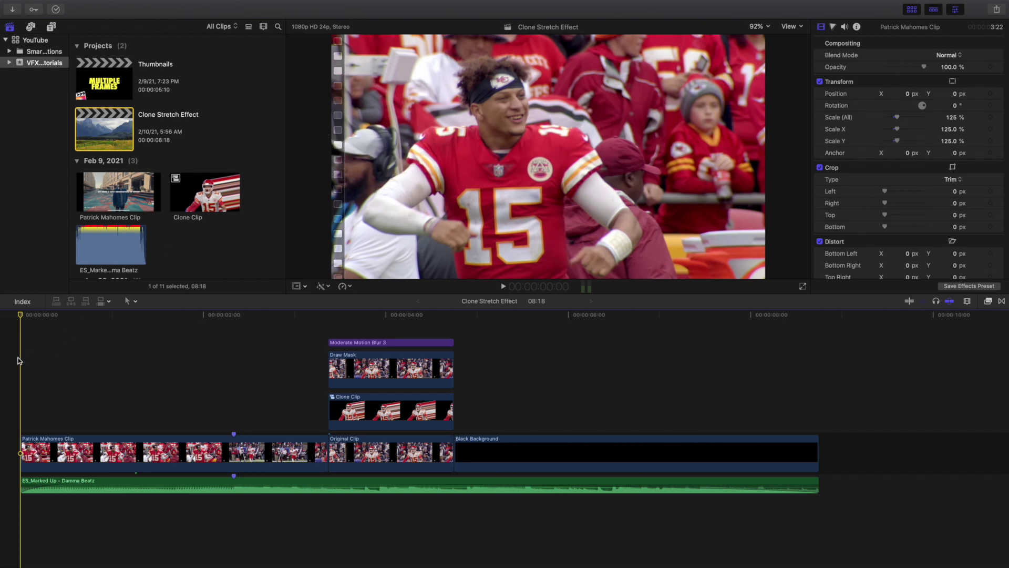
Preview the clone stretch effect several times from the start, stopping on a frame showing the streaks.
{"action": "key", "text": "space"}
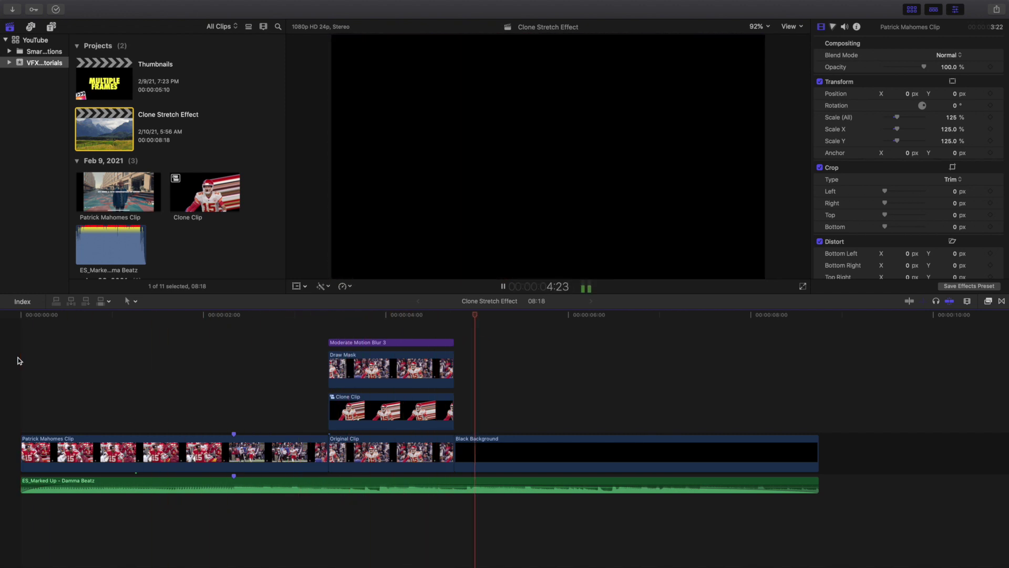
{"action": "key", "text": "space"}
{"action": "left_click", "coordinate": [19, 361]}
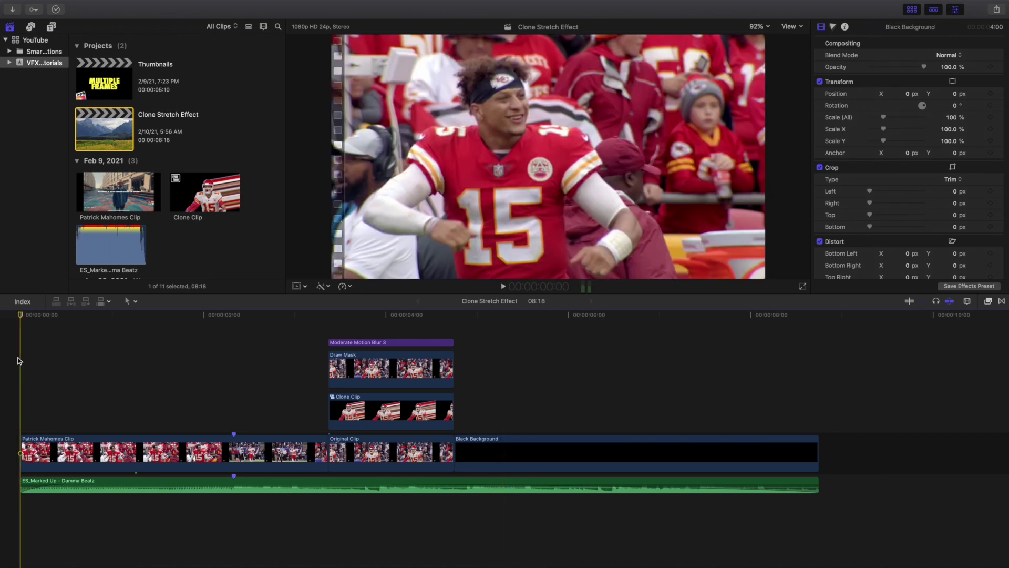
{"action": "key", "text": "space"}
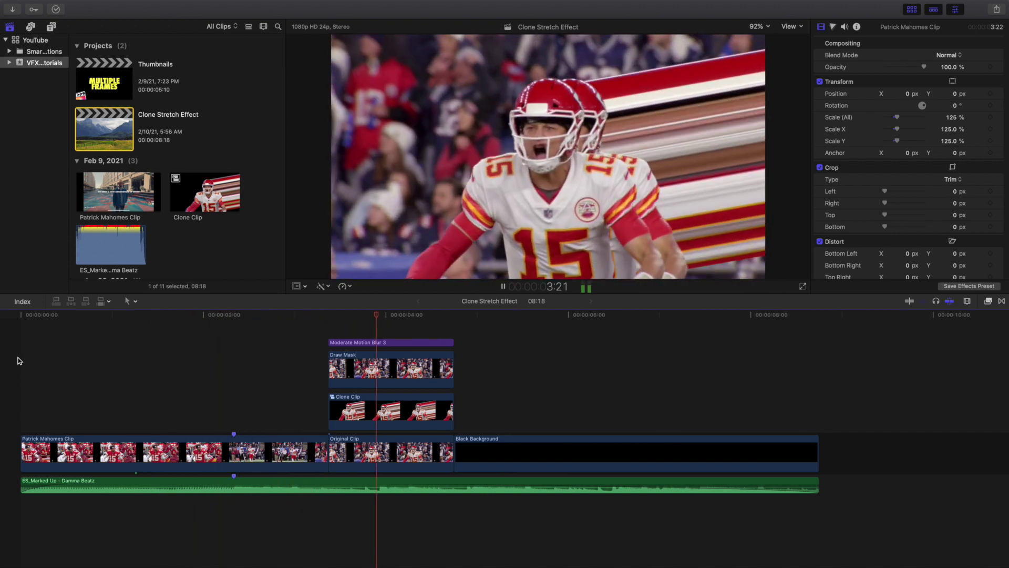
{"action": "key", "text": "space"}
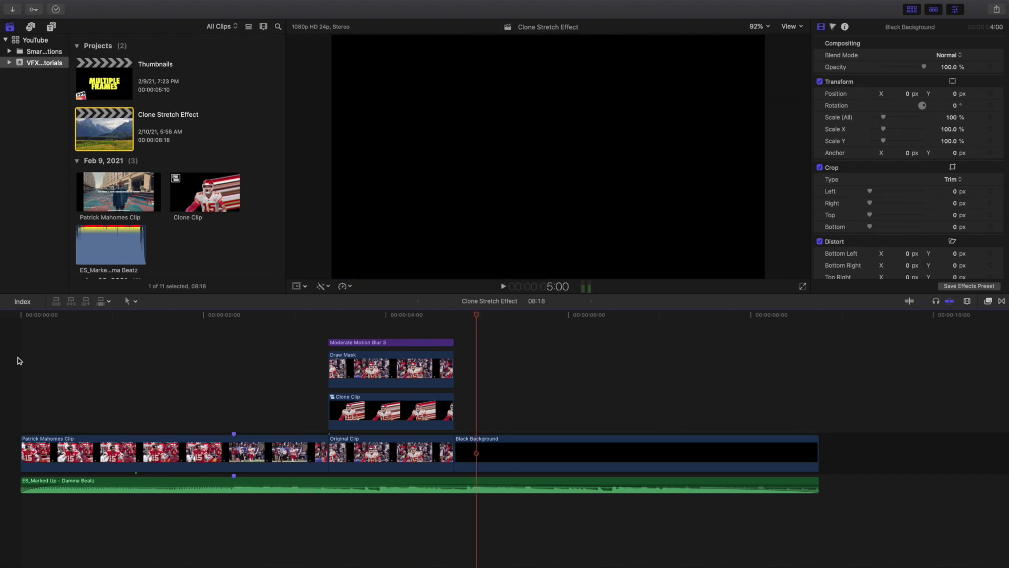
{"action": "key", "text": "Home"}
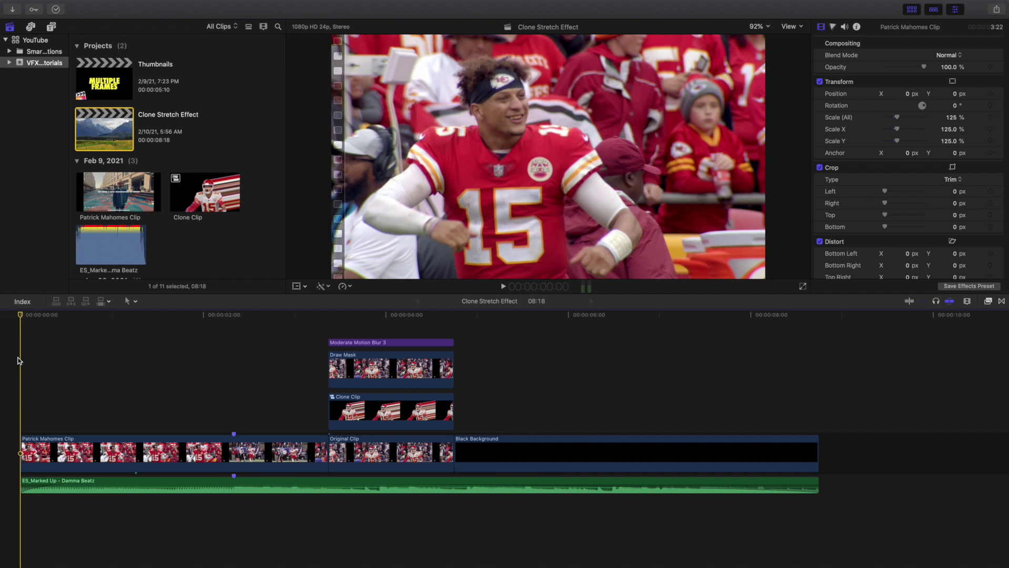
{"action": "key", "text": "space"}
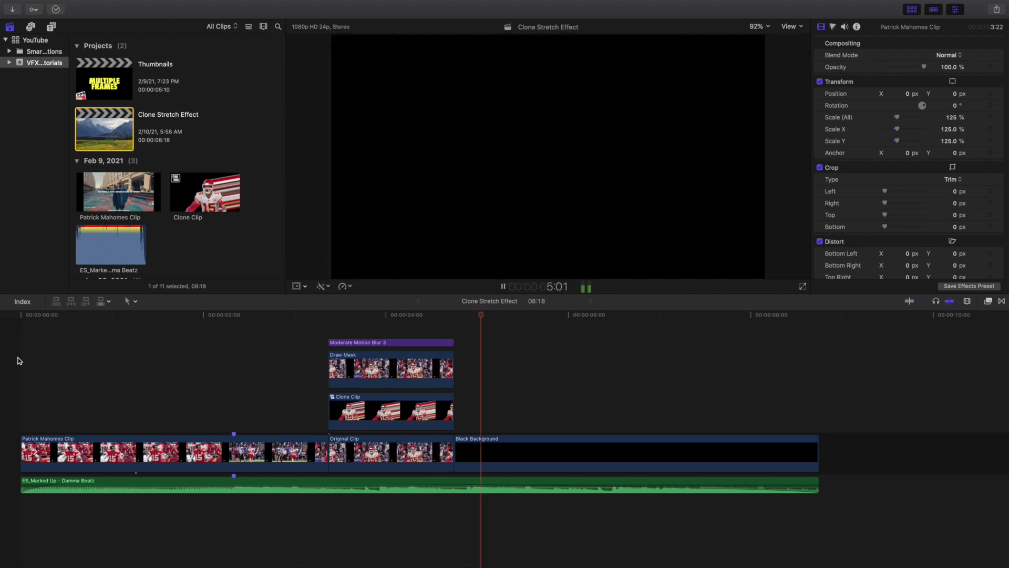
{"action": "key", "text": "space"}
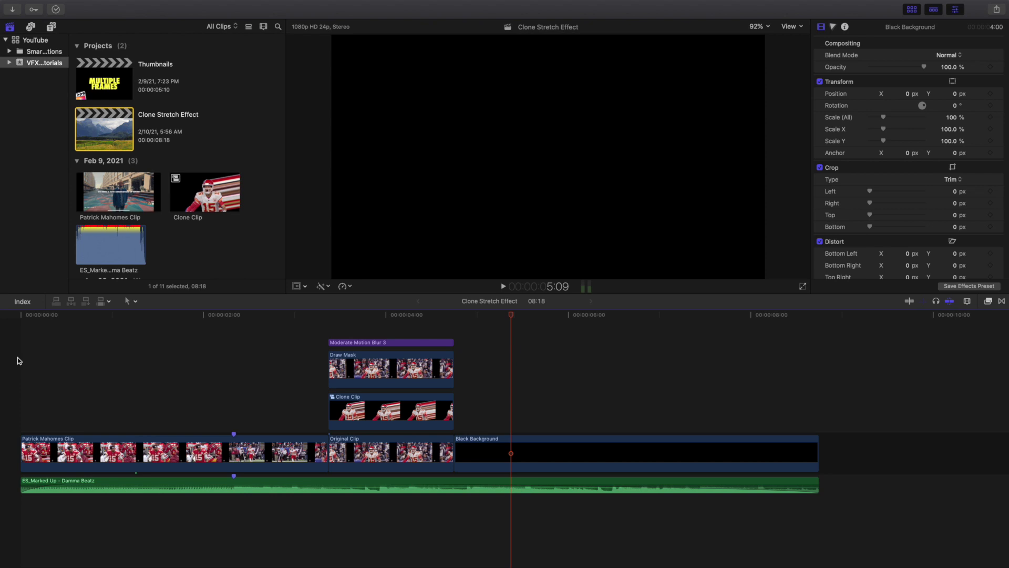
{"action": "key", "text": "Home"}
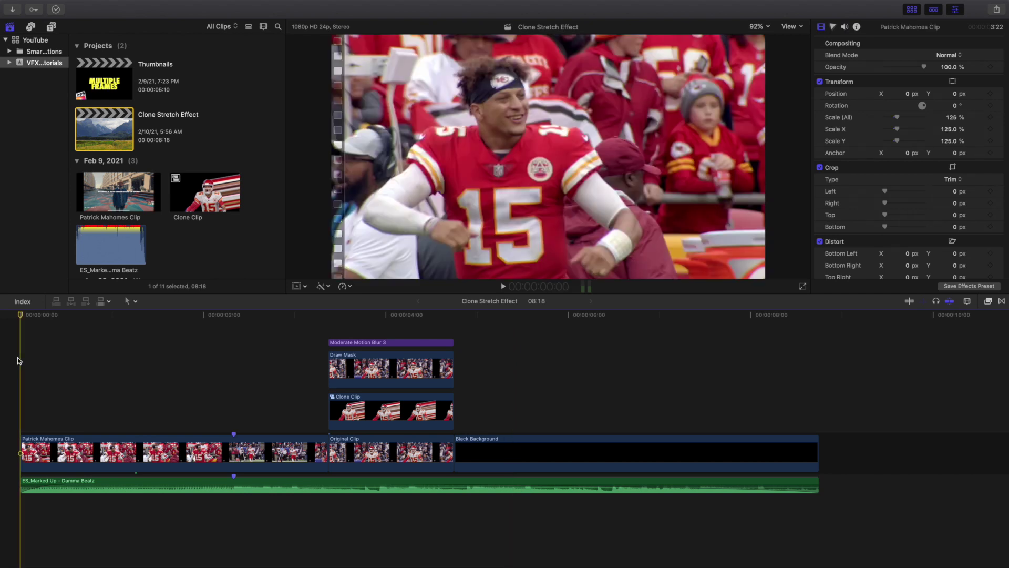
{"action": "key", "text": "space"}
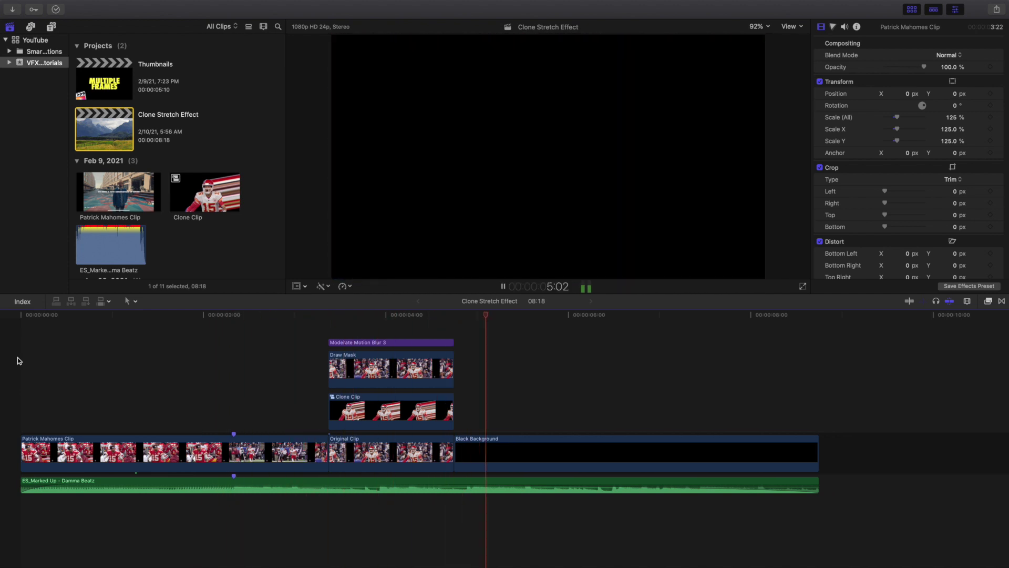
{"action": "key", "text": "space"}
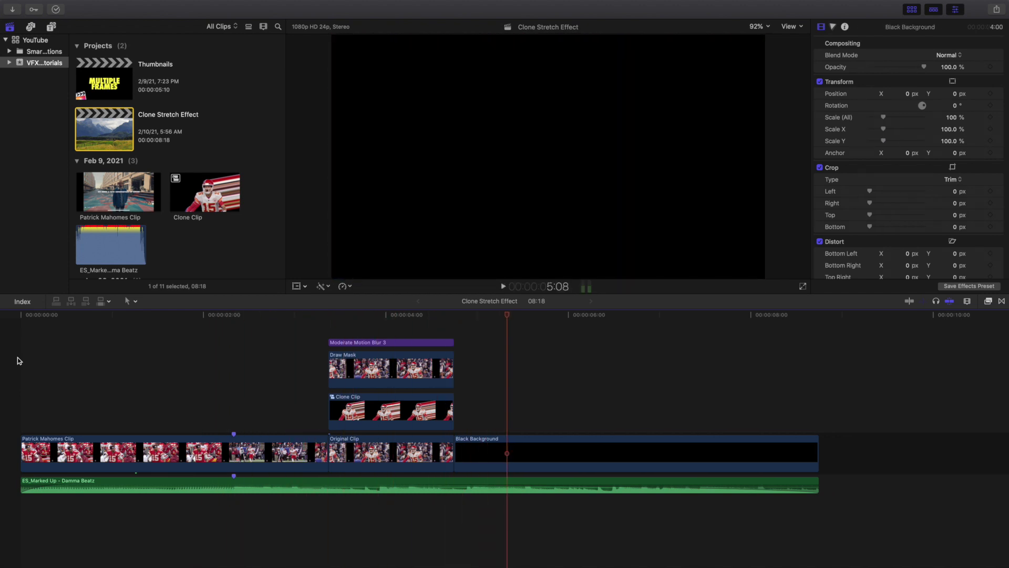
{"action": "key", "text": "Home"}
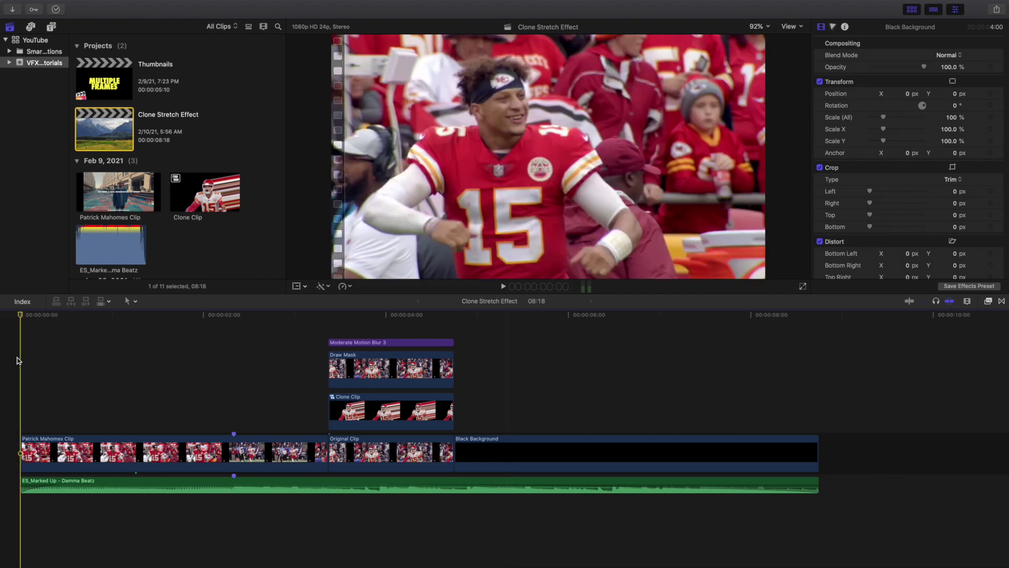
{"action": "key", "text": "space"}
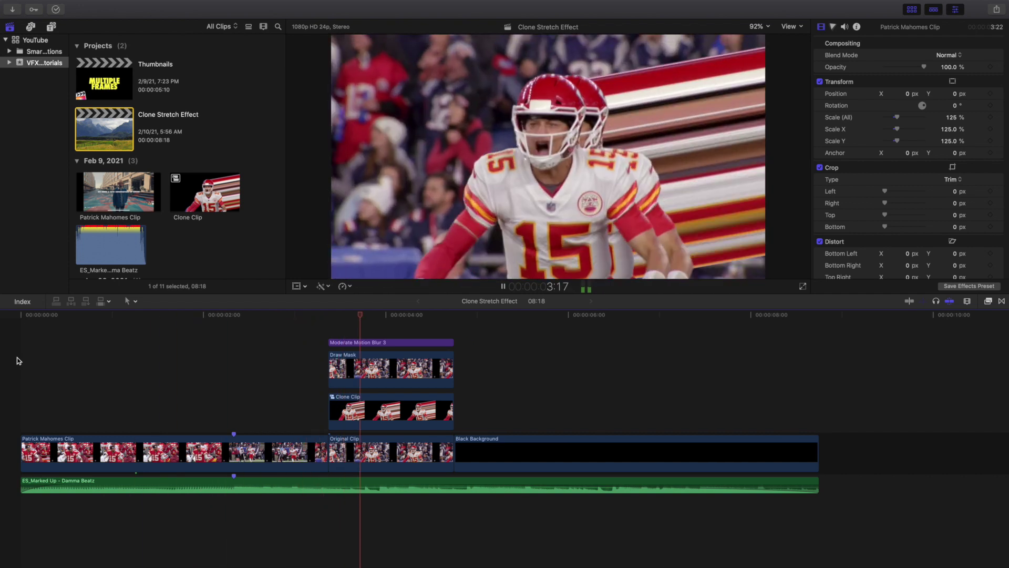
{"action": "key", "text": "space"}
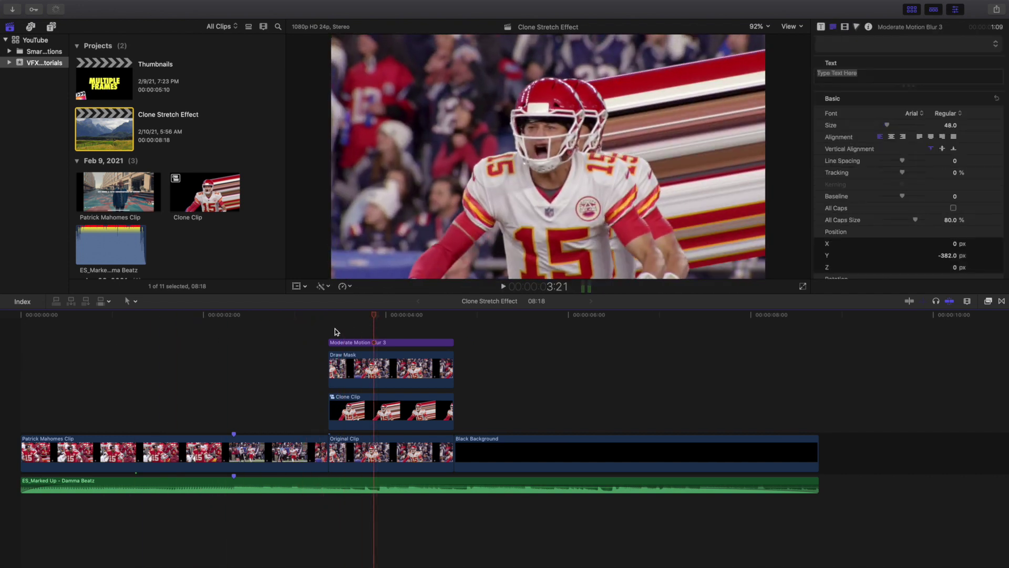
At the effect's start, inspect the Moderate Motion Blur 3, Draw Mask outline and Original Clip layers.
{"action": "left_click", "coordinate": [332, 329]}
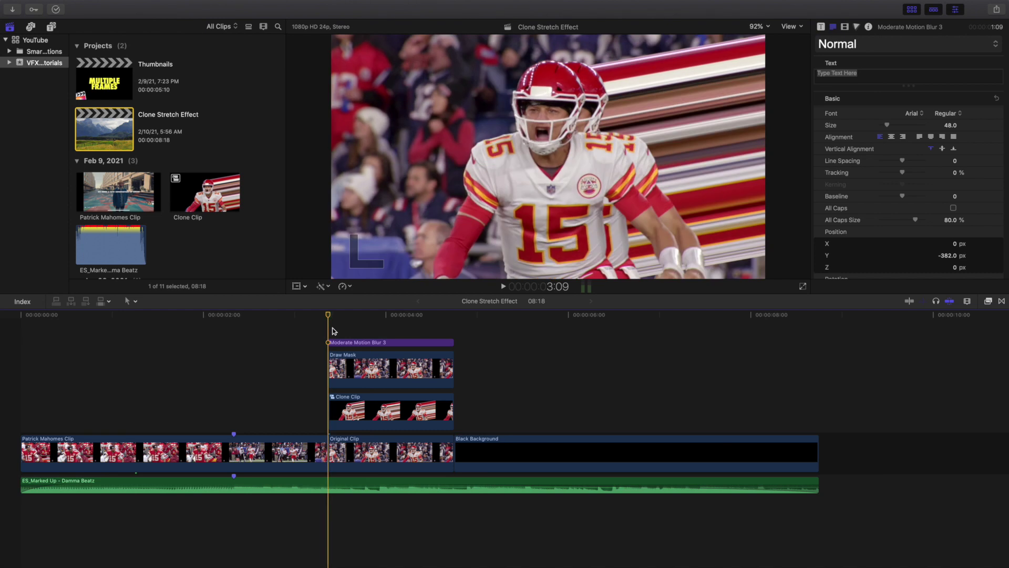
{"action": "left_click", "coordinate": [341, 342]}
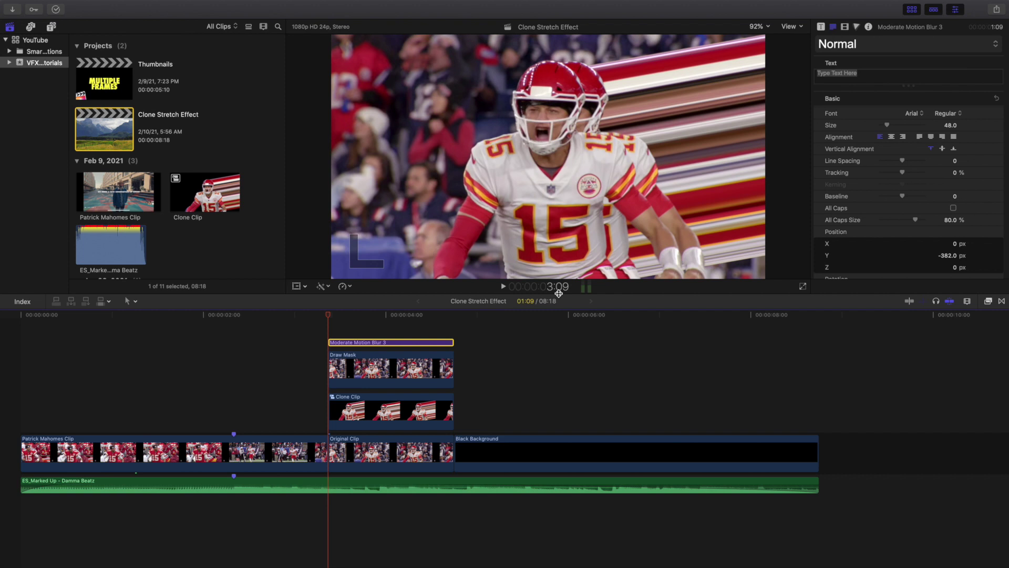
{"action": "left_click", "coordinate": [349, 361]}
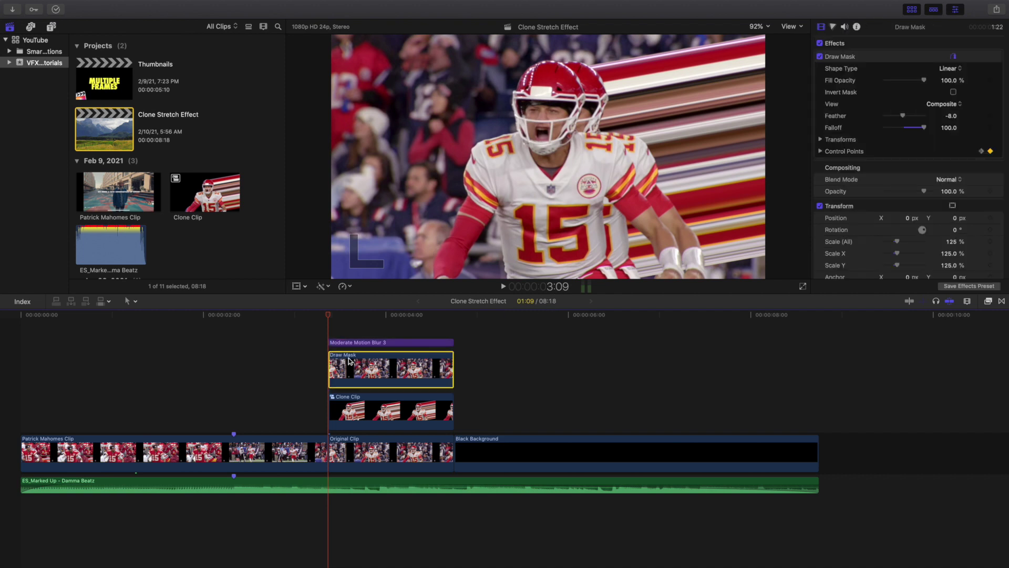
{"action": "left_click", "coordinate": [852, 57]}
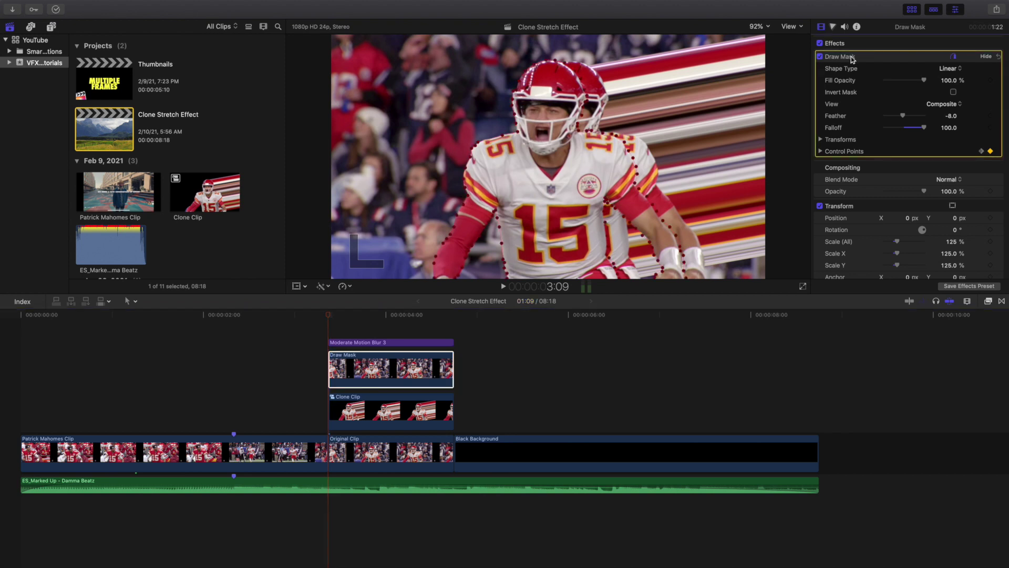
{"action": "left_click", "coordinate": [850, 207]}
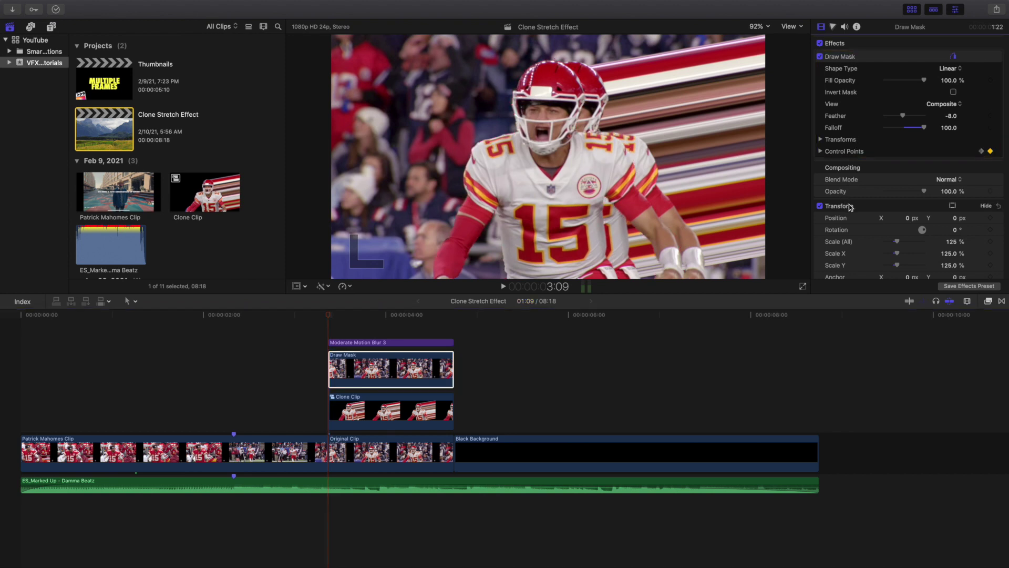
{"action": "left_click", "coordinate": [391, 446]}
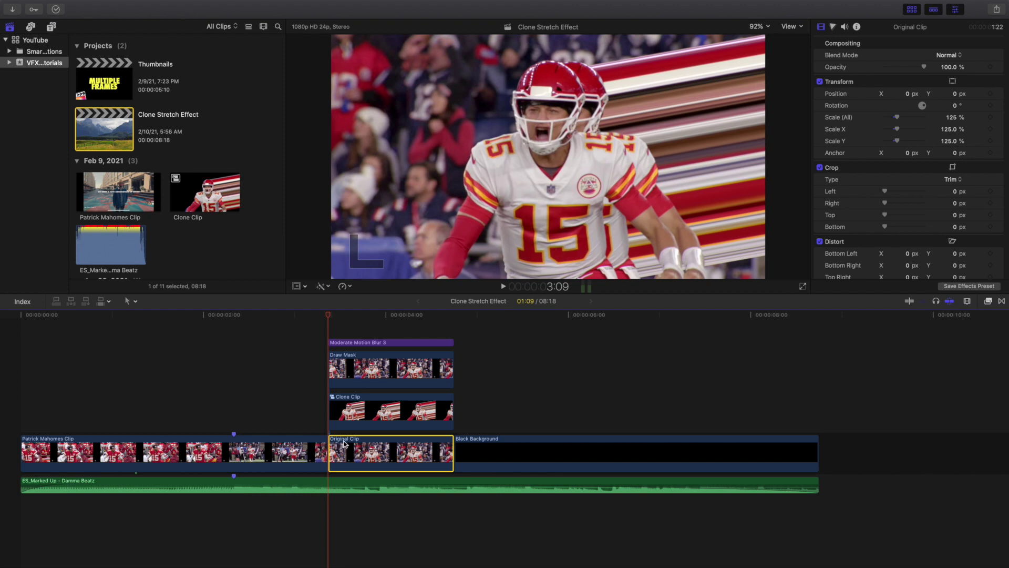
Open the Clone Clip compound and view the Clone 1 and Clone 2 mask outlines.
{"action": "left_click", "coordinate": [350, 406]}
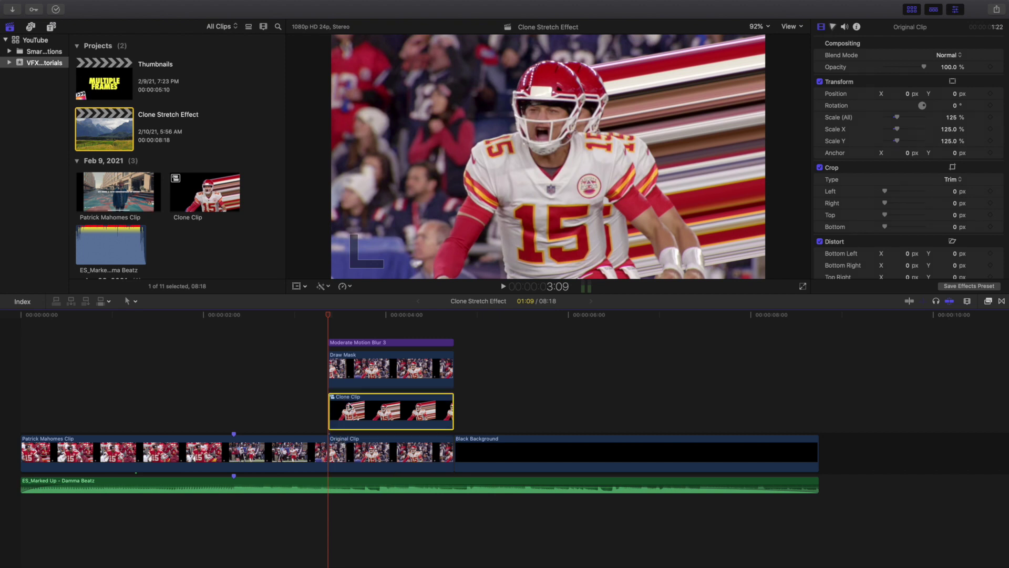
{"action": "double_click", "coordinate": [349, 403]}
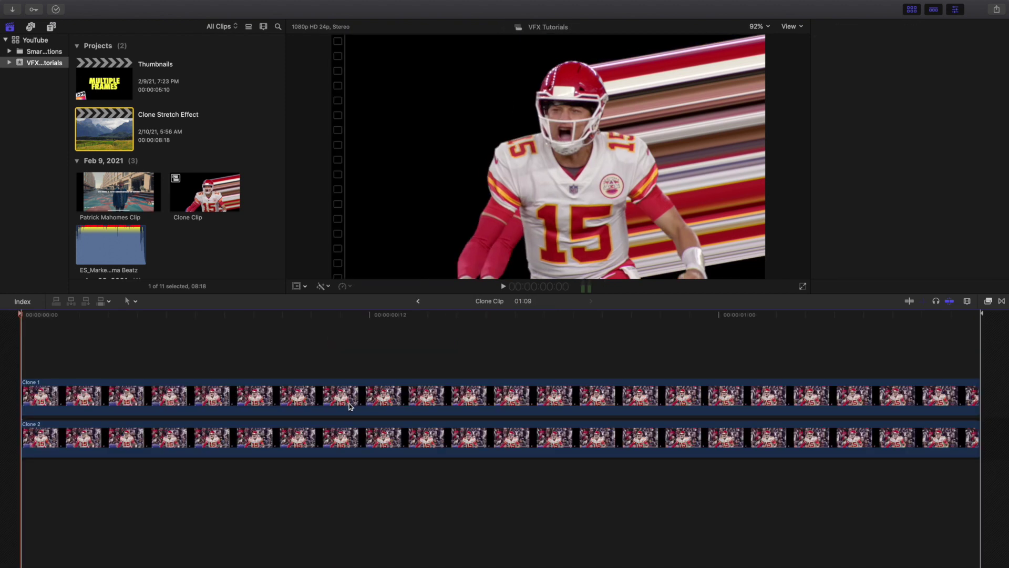
{"action": "left_click", "coordinate": [339, 405]}
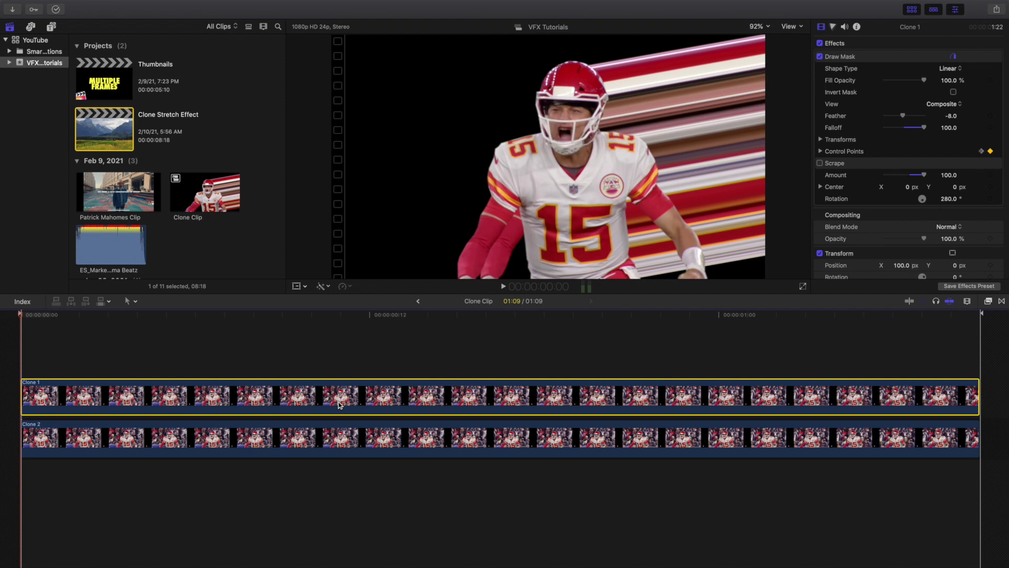
{"action": "left_click", "coordinate": [854, 59]}
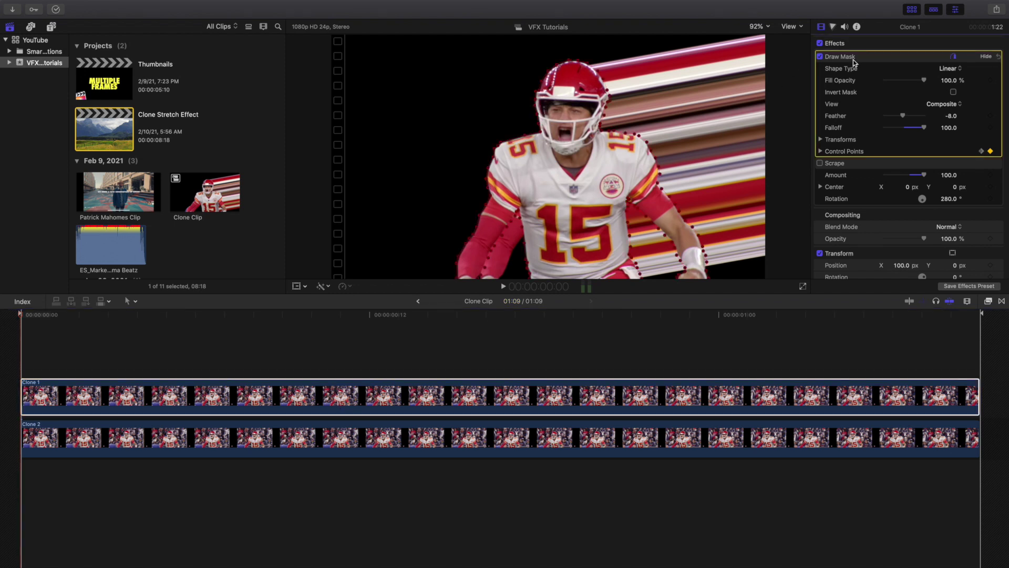
{"action": "left_click", "coordinate": [278, 431]}
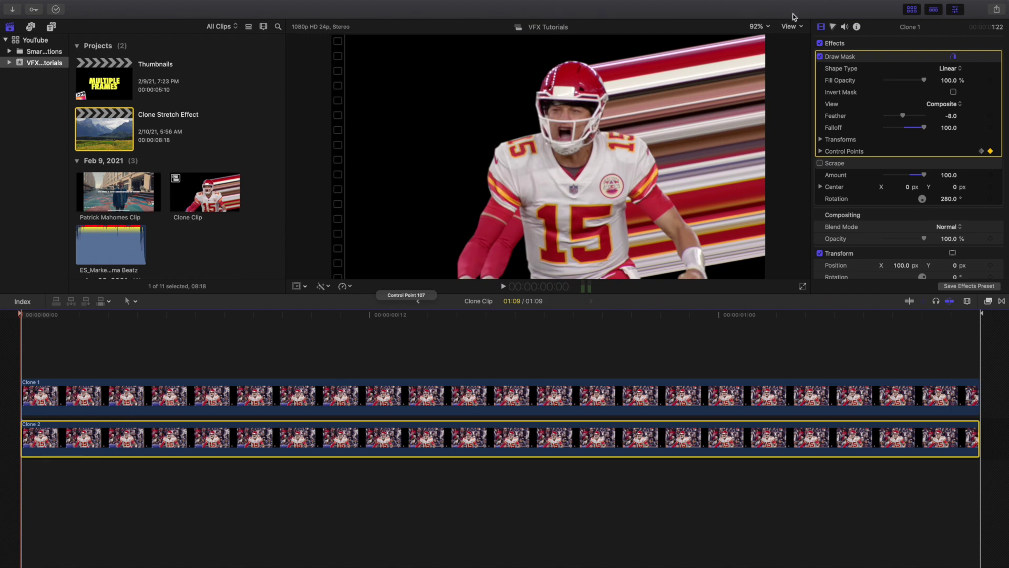
{"action": "left_click", "coordinate": [862, 58]}
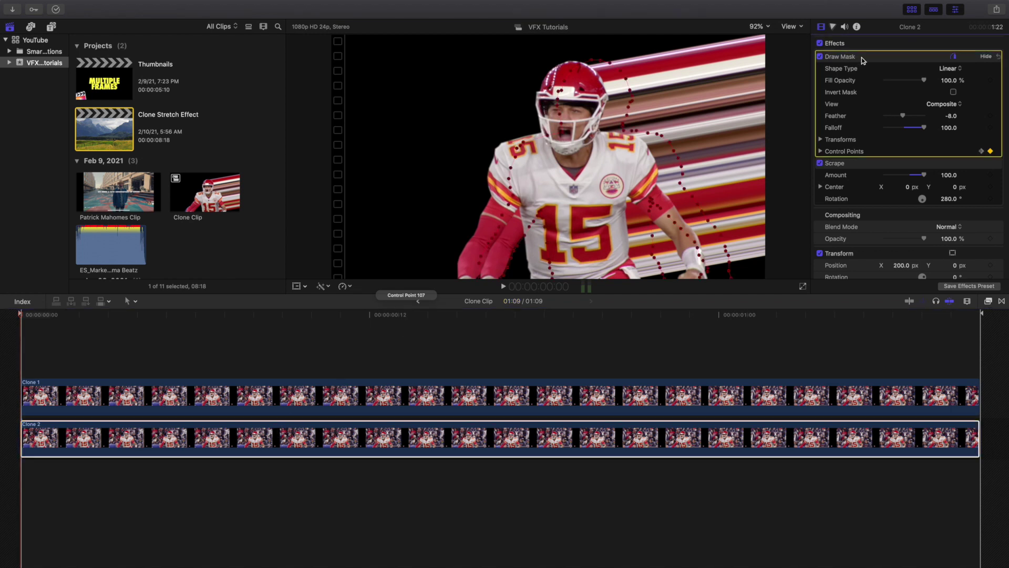
Compare Clone 2 with the Scrape effect off and on, then go back with Cmd+[.
{"action": "left_click", "coordinate": [854, 166]}
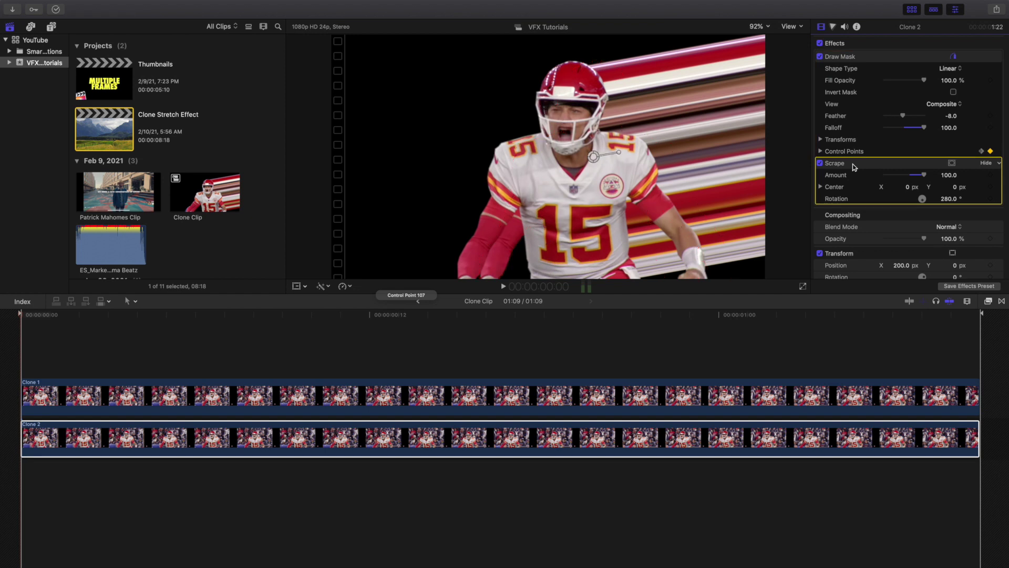
{"action": "left_click", "coordinate": [820, 163]}
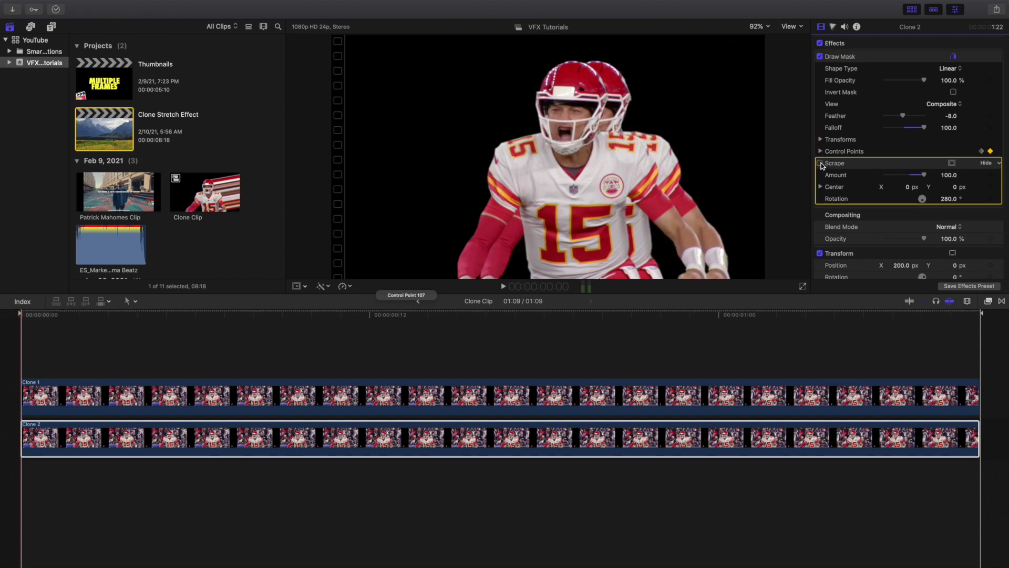
{"action": "left_click", "coordinate": [820, 164]}
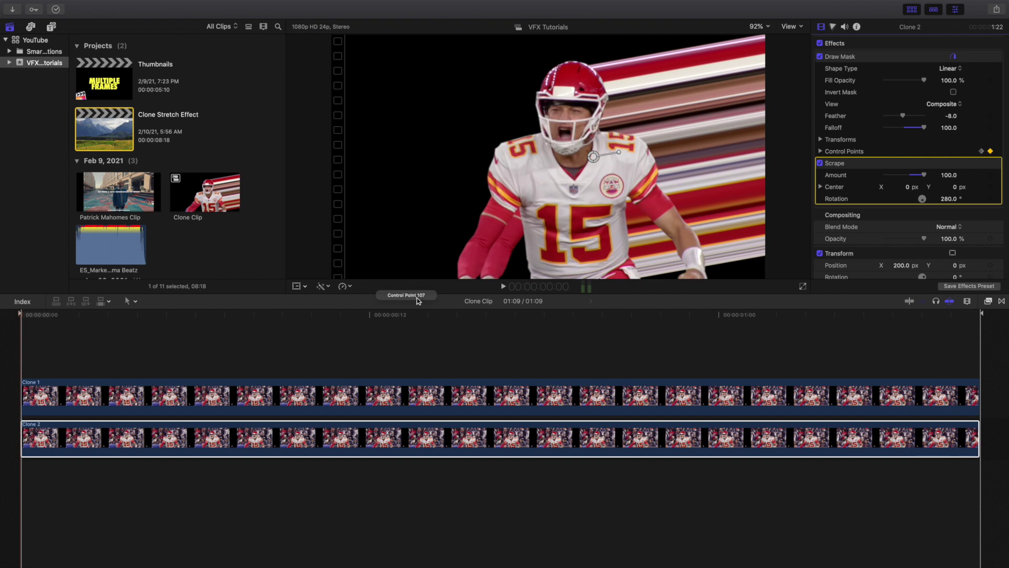
{"action": "key", "text": "super+bracketleft"}
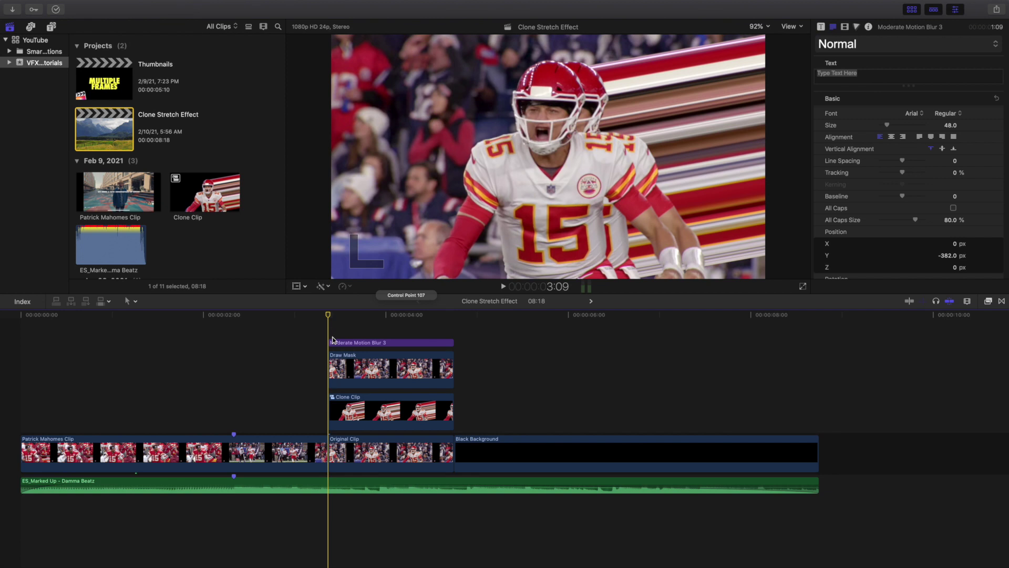
{"action": "key", "text": "l"}
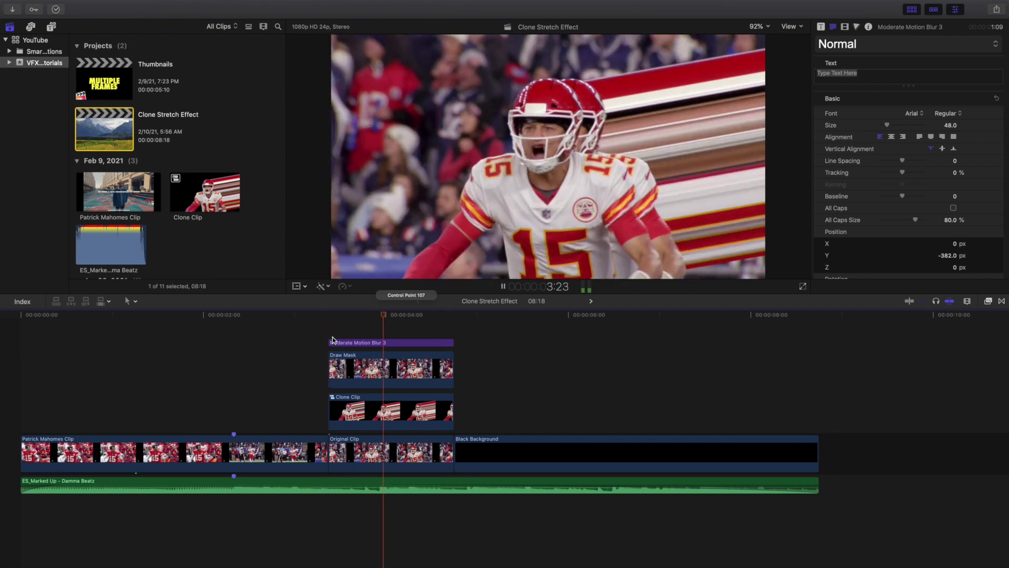
{"action": "left_click", "coordinate": [329, 332]}
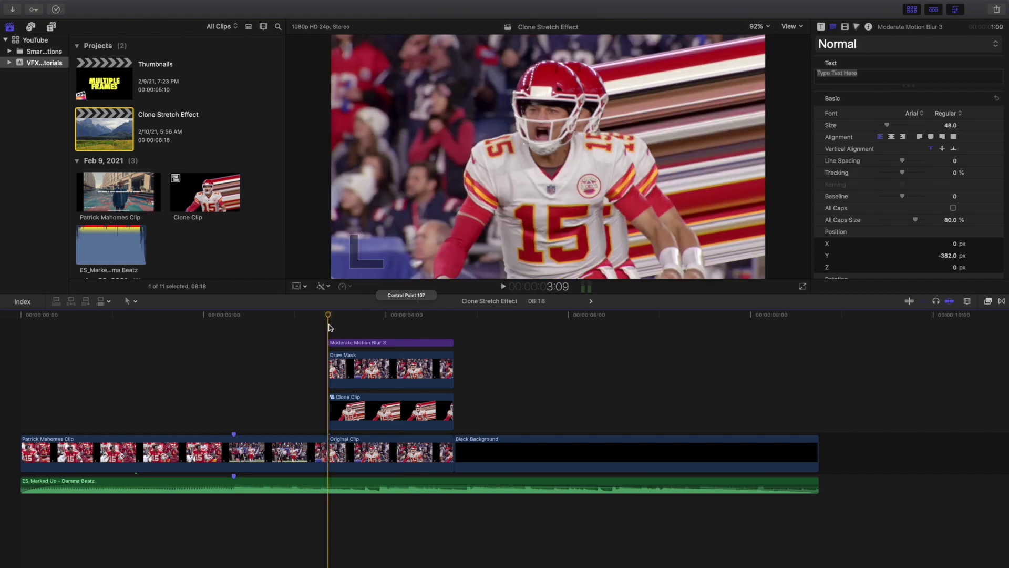
{"action": "left_click", "coordinate": [363, 407]}
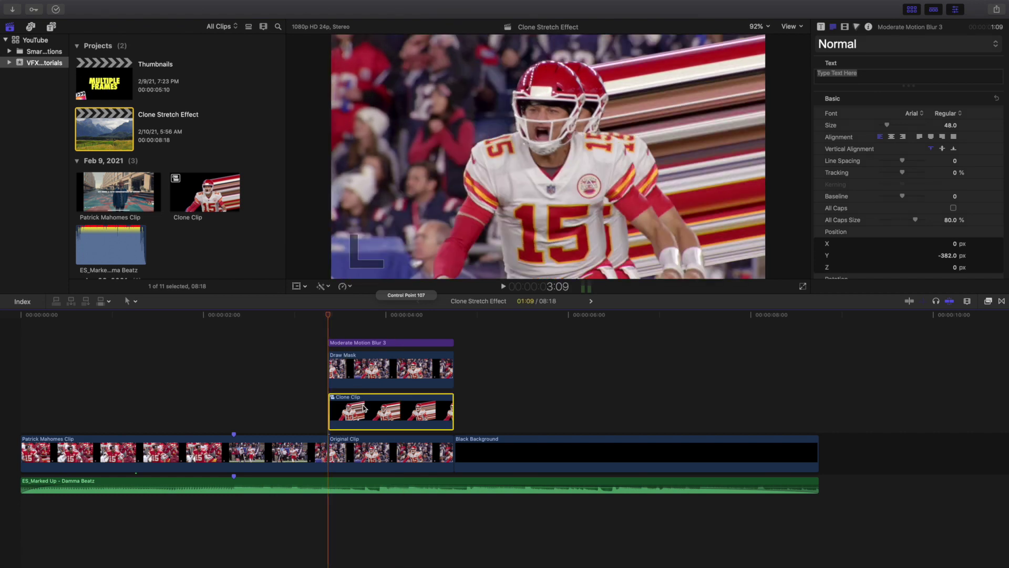
{"action": "left_click", "coordinate": [364, 449]}
{"action": "key", "text": "v"}
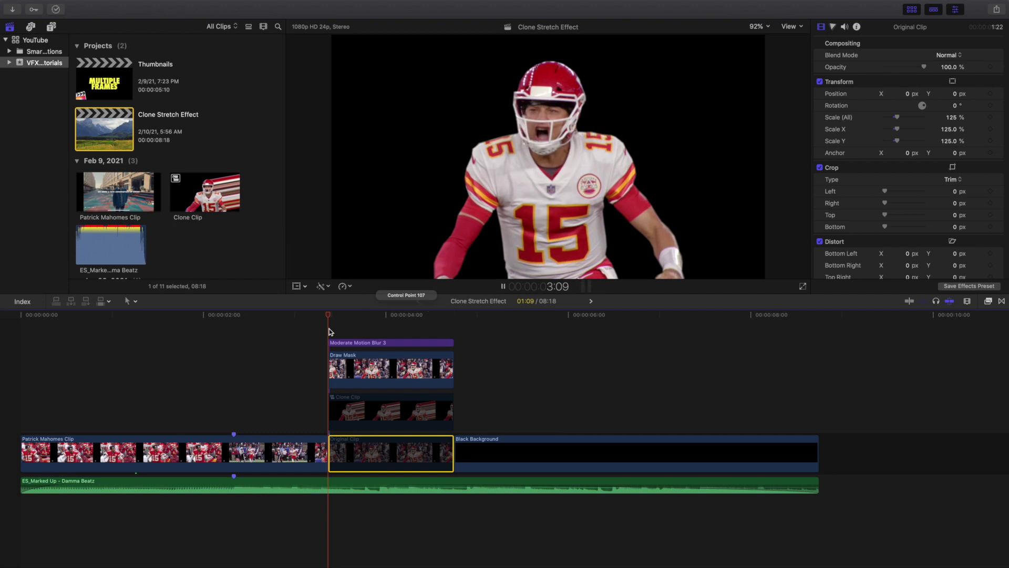
{"action": "key", "text": "space"}
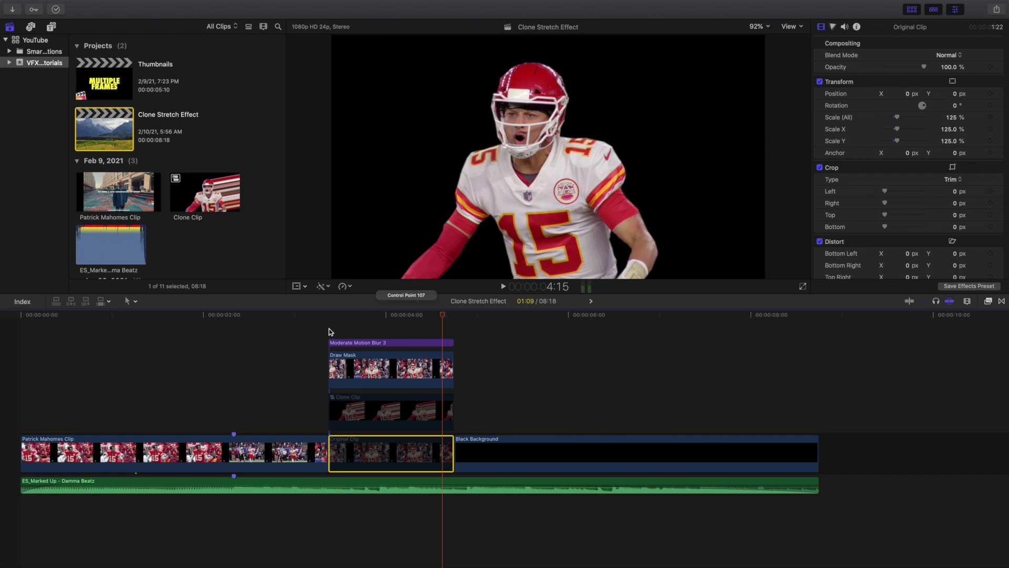
{"action": "left_click", "coordinate": [329, 331]}
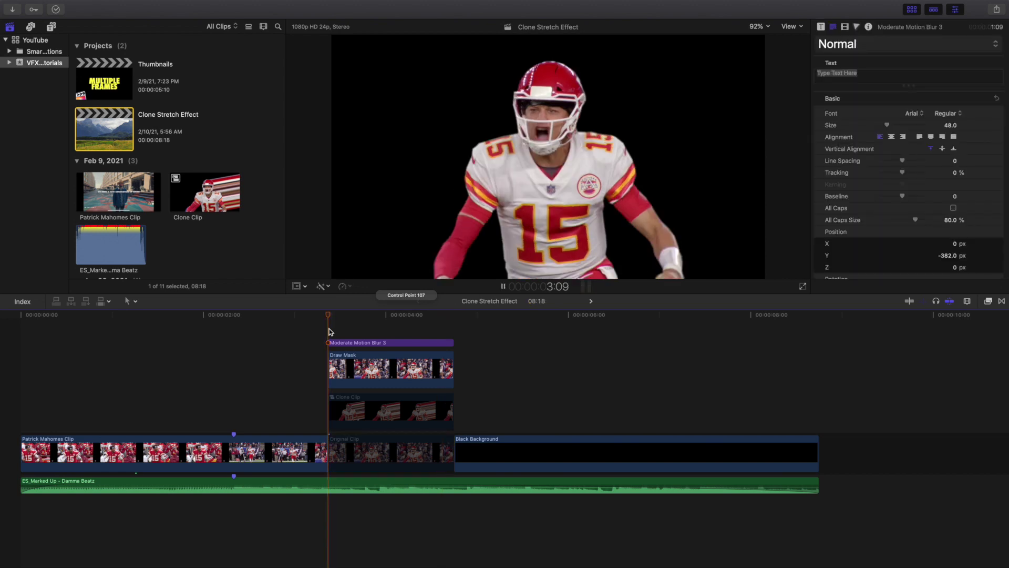
{"action": "key", "text": "space"}
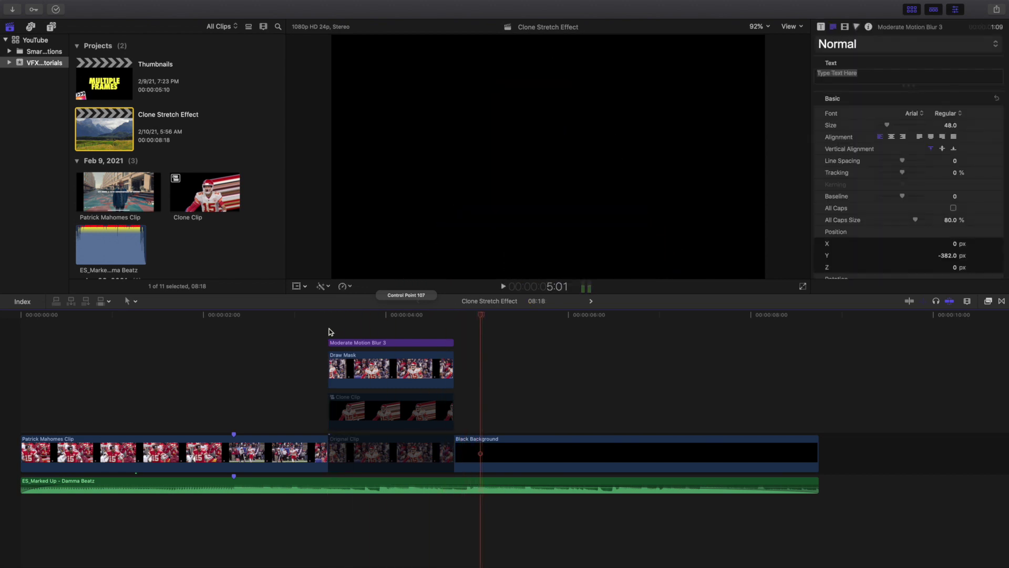
{"action": "left_click", "coordinate": [329, 331]}
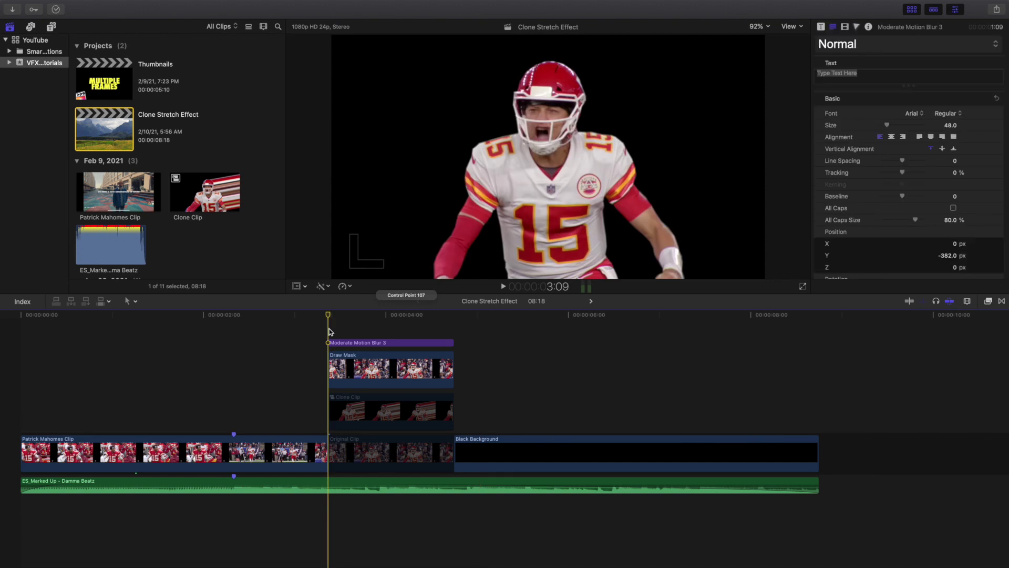
{"action": "key", "text": "space"}
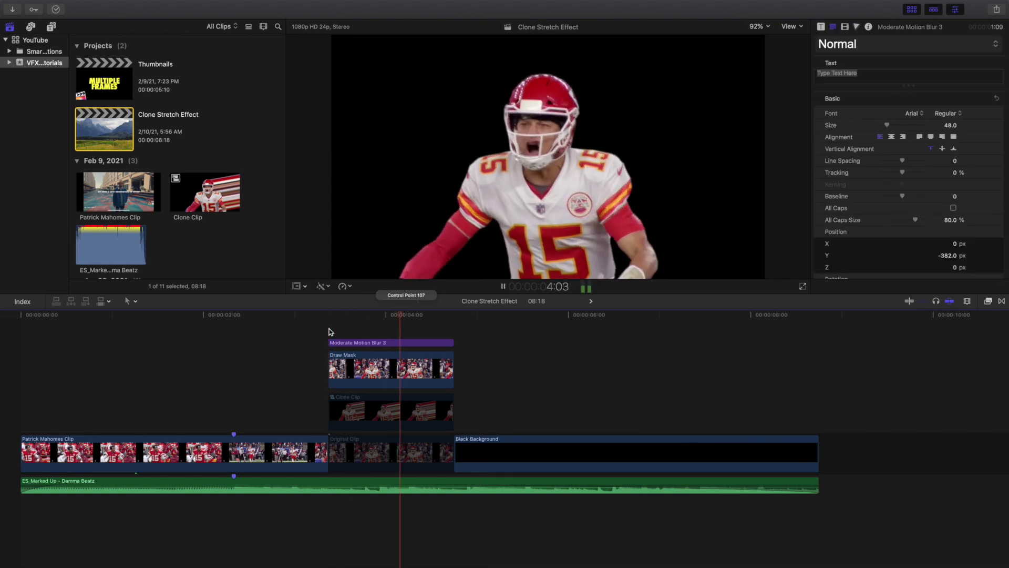
{"action": "left_click", "coordinate": [330, 331]}
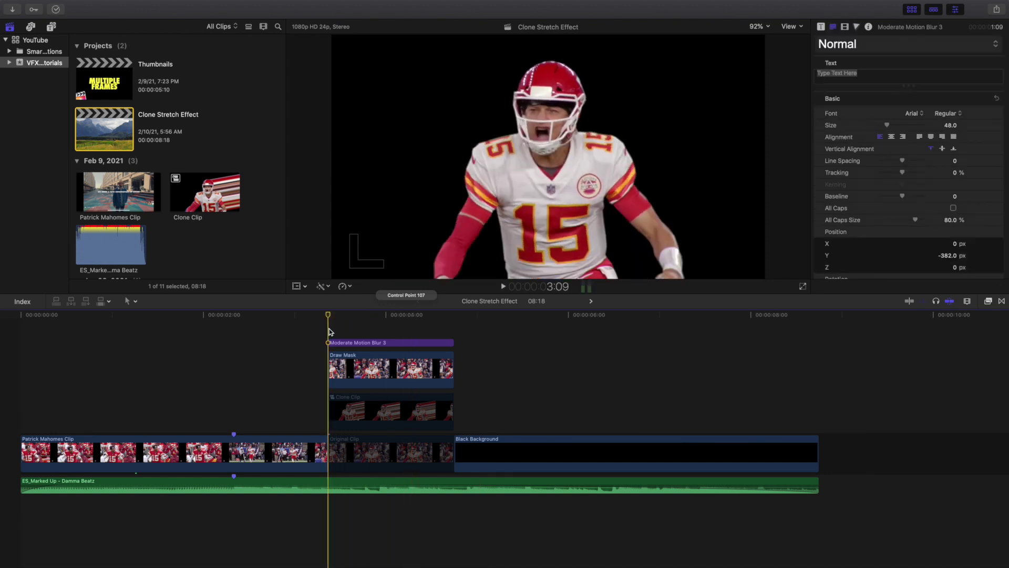
{"action": "left_click", "coordinate": [351, 368]}
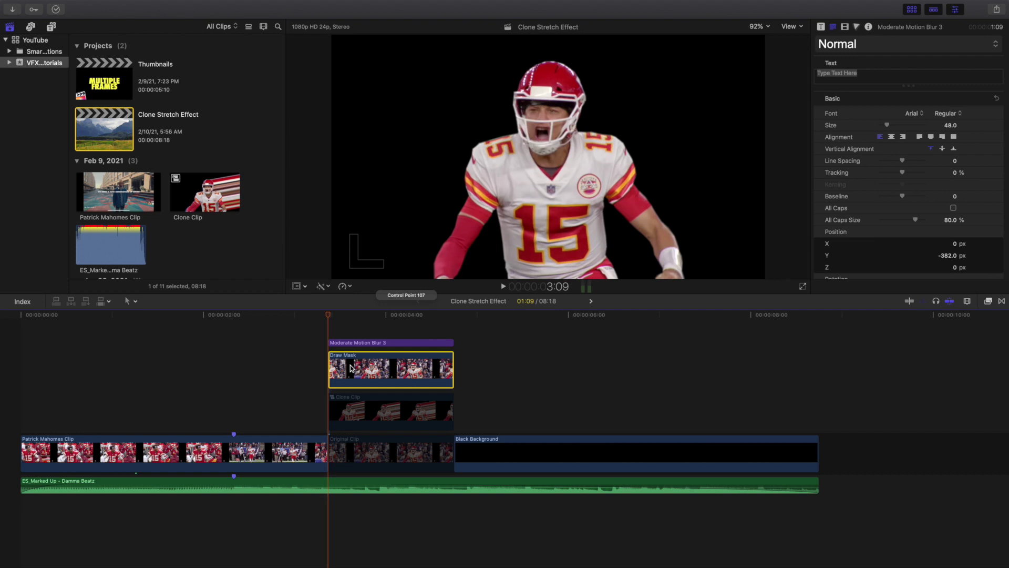
{"action": "left_click", "coordinate": [988, 301]}
{"action": "key", "text": "super+z"}
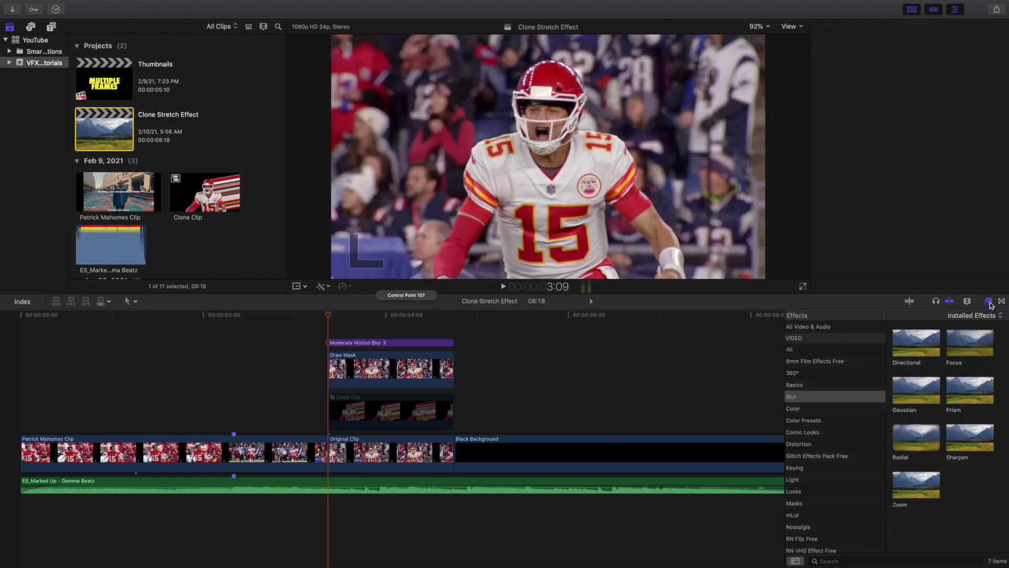
{"action": "key", "text": "super+z"}
{"action": "key", "text": "super+z"}
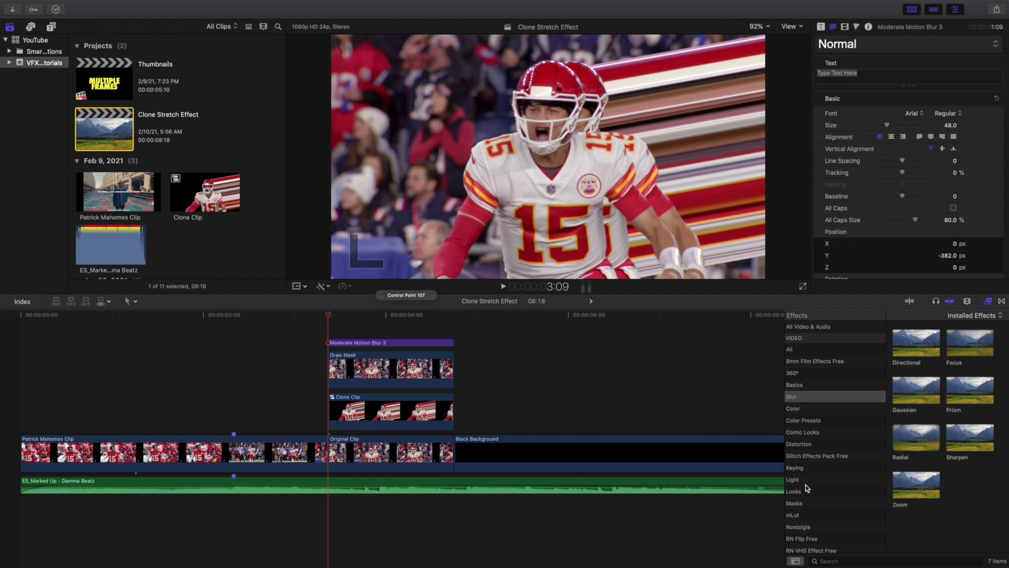
{"action": "left_click", "coordinate": [795, 503]}
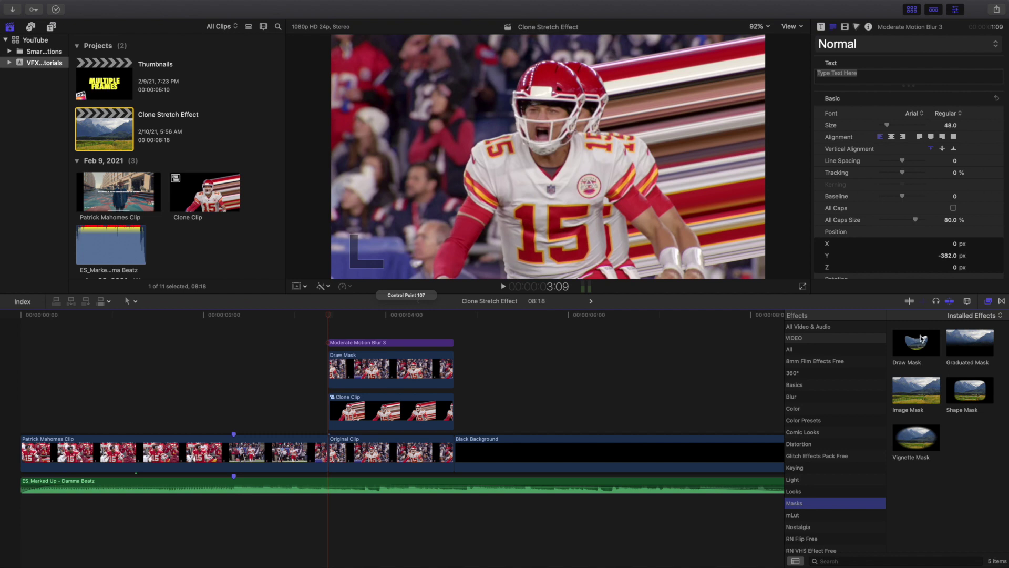
{"action": "left_click", "coordinate": [988, 301]}
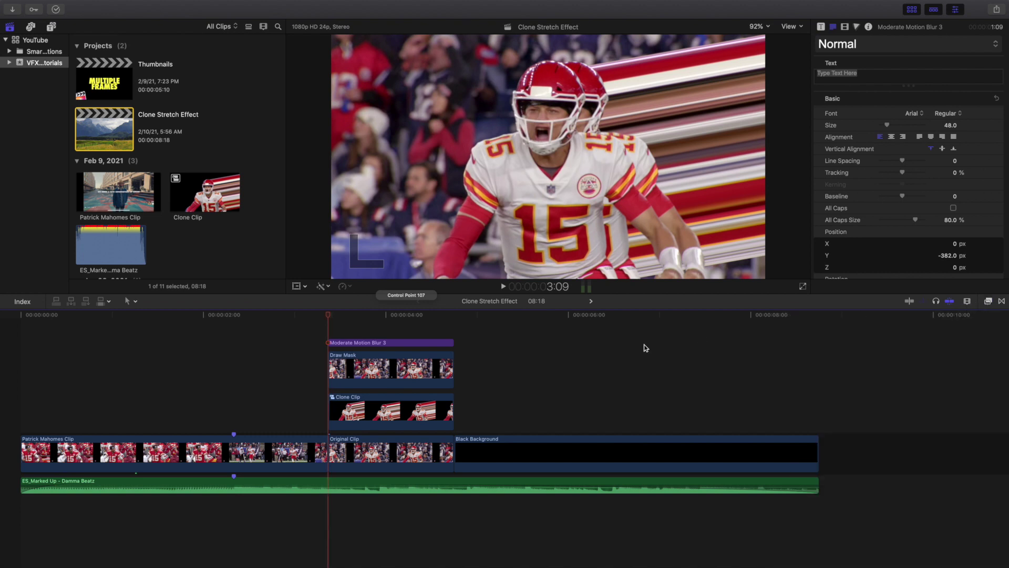
At 3:09, keyframe the Draw Mask's Position, Rotation and Control Points under Transforms.
{"action": "left_click", "coordinate": [392, 374]}
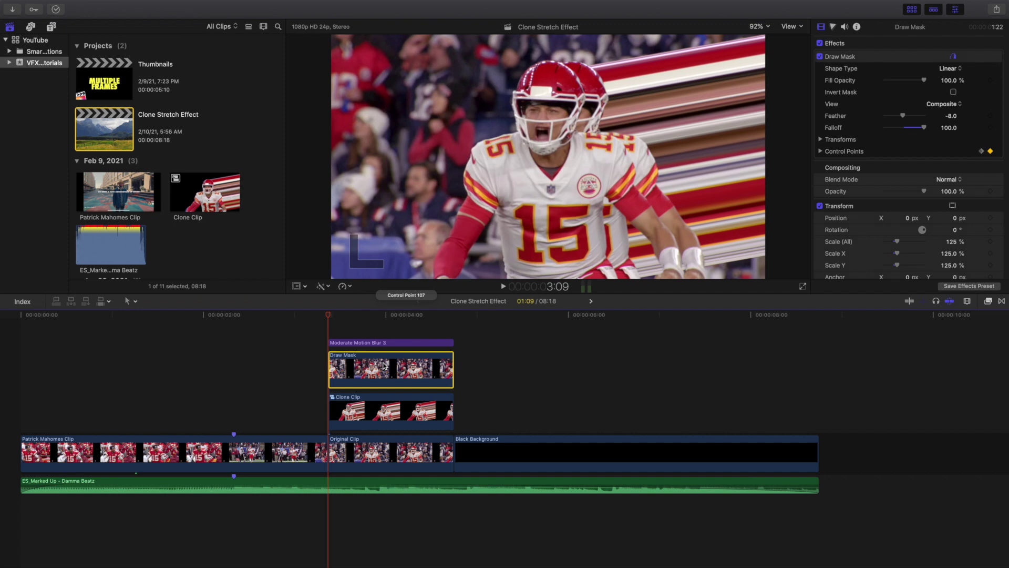
{"action": "left_click", "coordinate": [873, 67]}
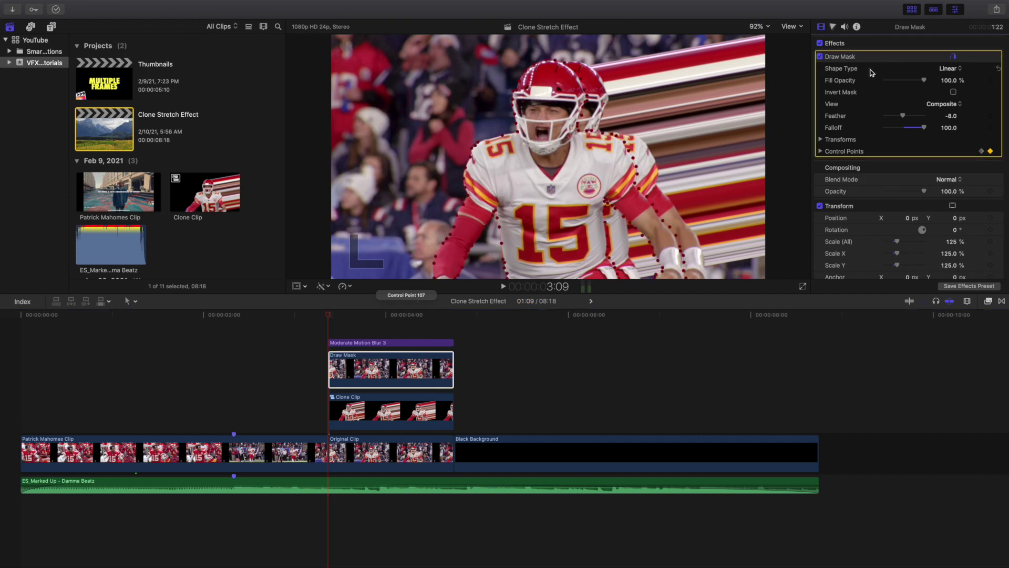
{"action": "left_click", "coordinate": [821, 140]}
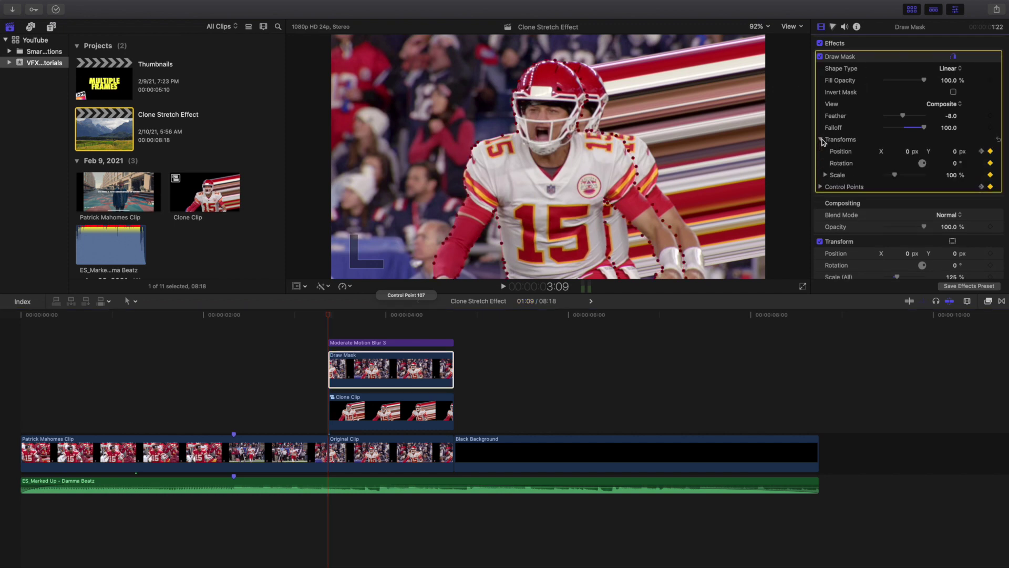
{"action": "left_click", "coordinate": [990, 152]}
{"action": "left_click", "coordinate": [991, 163]}
{"action": "left_click", "coordinate": [990, 187]}
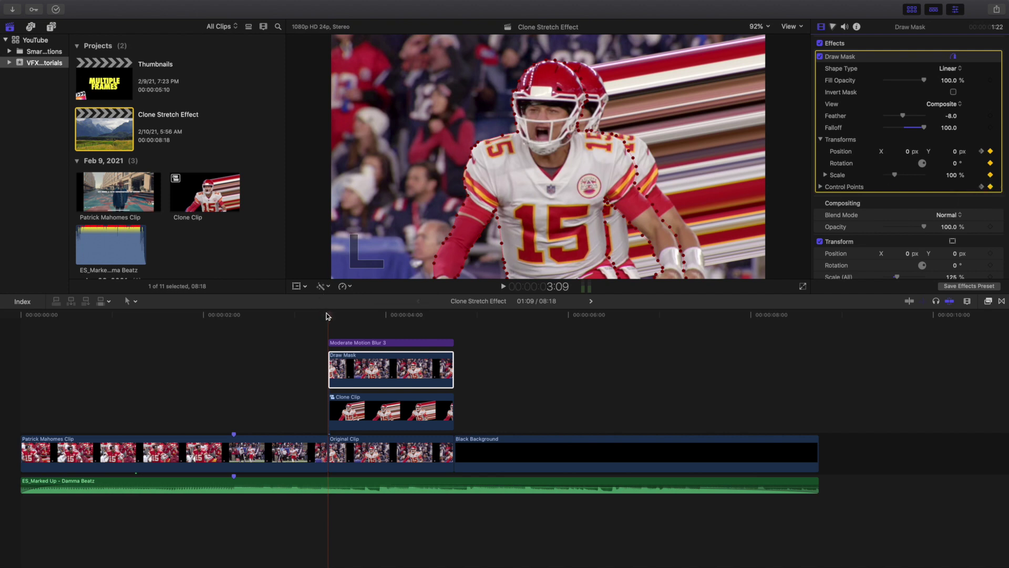
Zoom the viewer to 200% and pan to the player.
{"action": "left_click", "coordinate": [757, 27]}
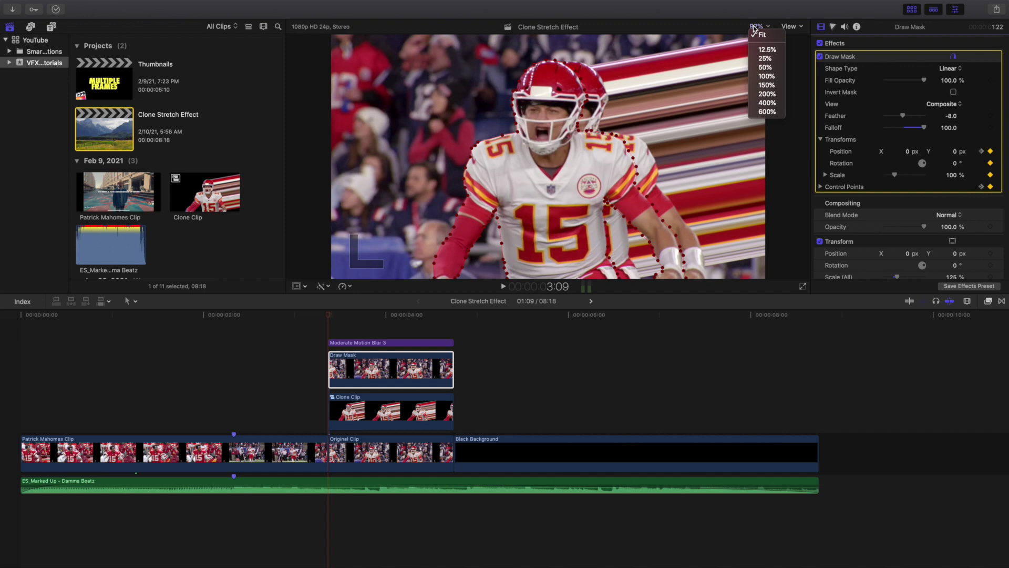
{"action": "left_click", "coordinate": [763, 95]}
{"action": "scroll", "coordinate": [791, 156], "scroll_direction": "right", "scroll_amount": 3}
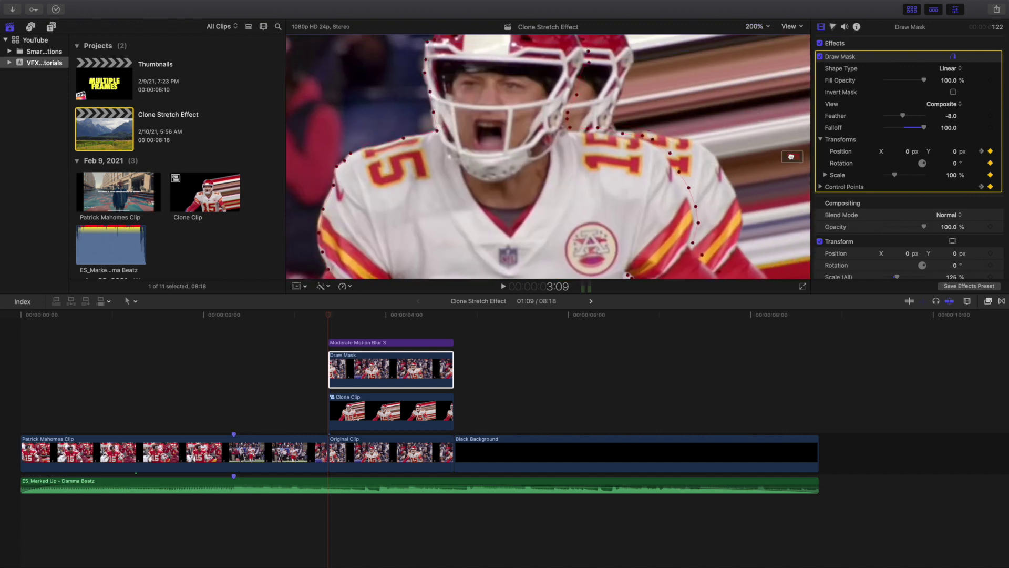
{"action": "scroll", "coordinate": [572, 210], "scroll_direction": "up", "scroll_amount": 5}
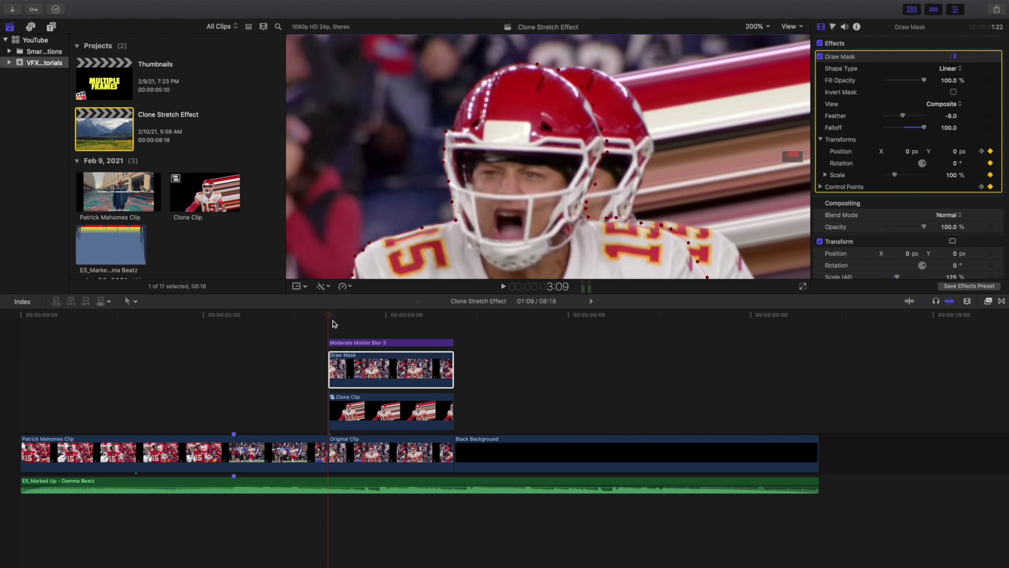
Step frames around 4:07–4:11 keyframing mask Position to X -3.5 px, Y 10.4 px, then fit the viewer.
{"action": "key", "text": "Right"}
{"action": "key", "text": "Right"}
{"action": "key", "text": "Right"}
{"action": "key", "text": "Right"}
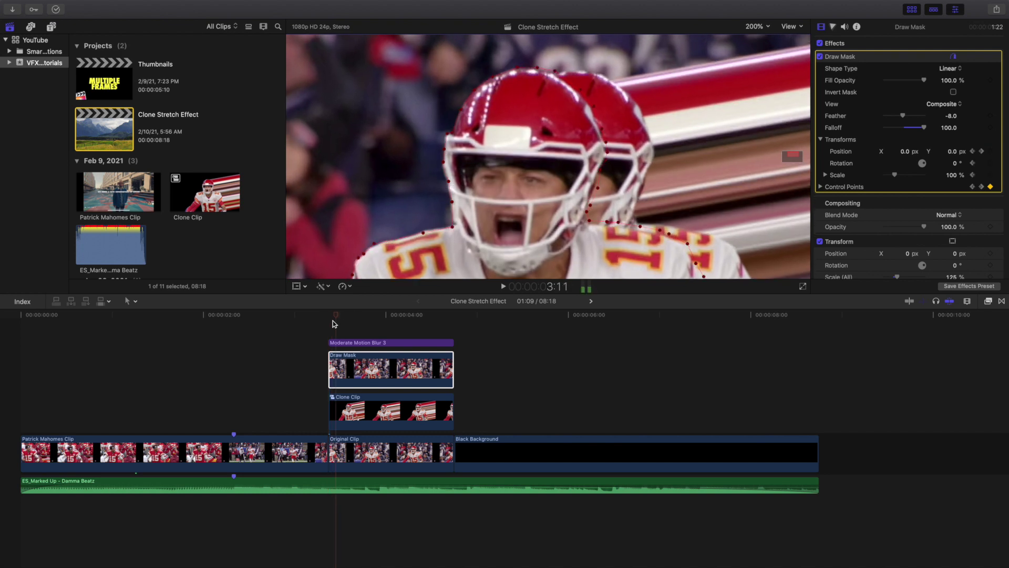
{"action": "key", "text": "Right"}
{"action": "key", "text": "Right"}
{"action": "key", "text": "Right"}
{"action": "key", "text": "Right"}
{"action": "key", "text": "Right"}
{"action": "key", "text": "Right"}
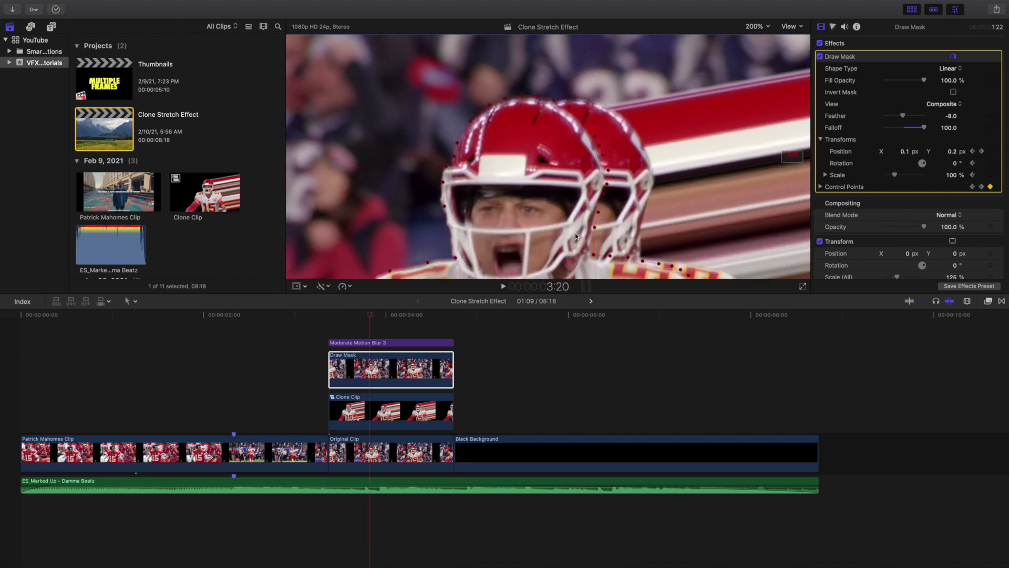
{"action": "scroll", "coordinate": [792, 162], "scroll_direction": "down", "scroll_amount": 10}
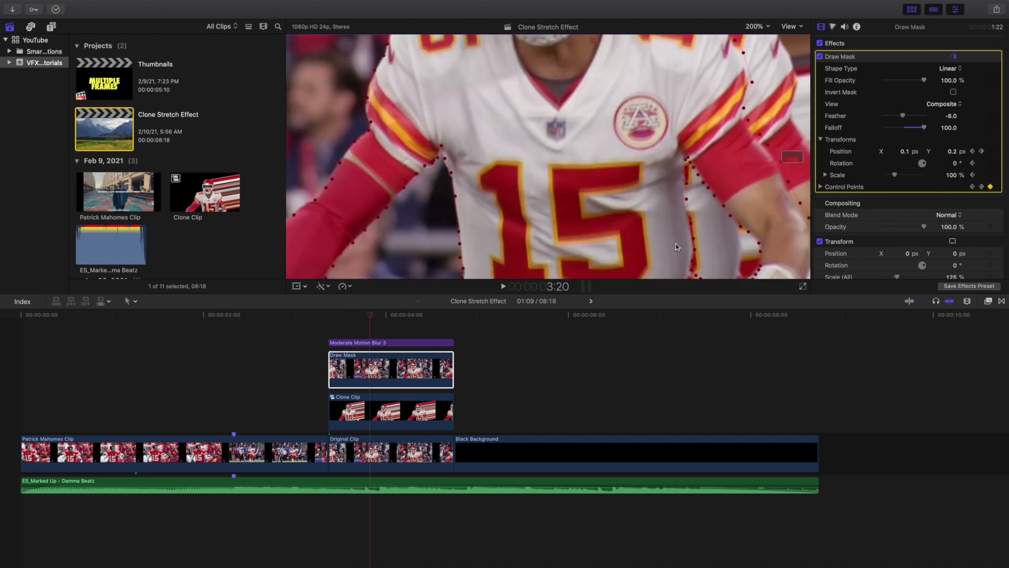
{"action": "key", "text": "Right"}
{"action": "key", "text": "Right"}
{"action": "key", "text": "Right"}
{"action": "key", "text": "Right"}
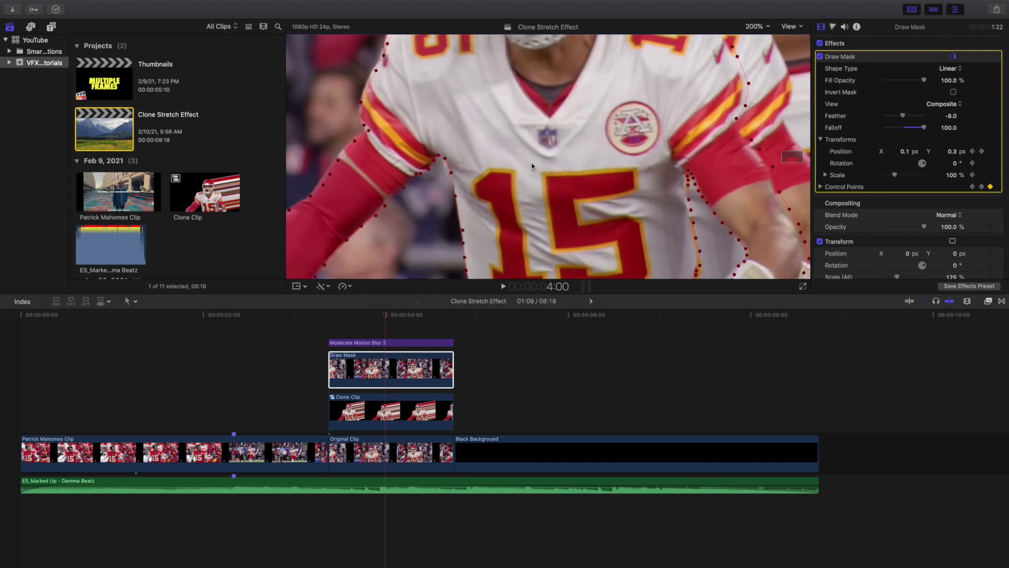
{"action": "key", "text": "Right"}
{"action": "key", "text": "Right"}
{"action": "key", "text": "Right"}
{"action": "key", "text": "Right"}
{"action": "key", "text": "Right"}
{"action": "key", "text": "Right"}
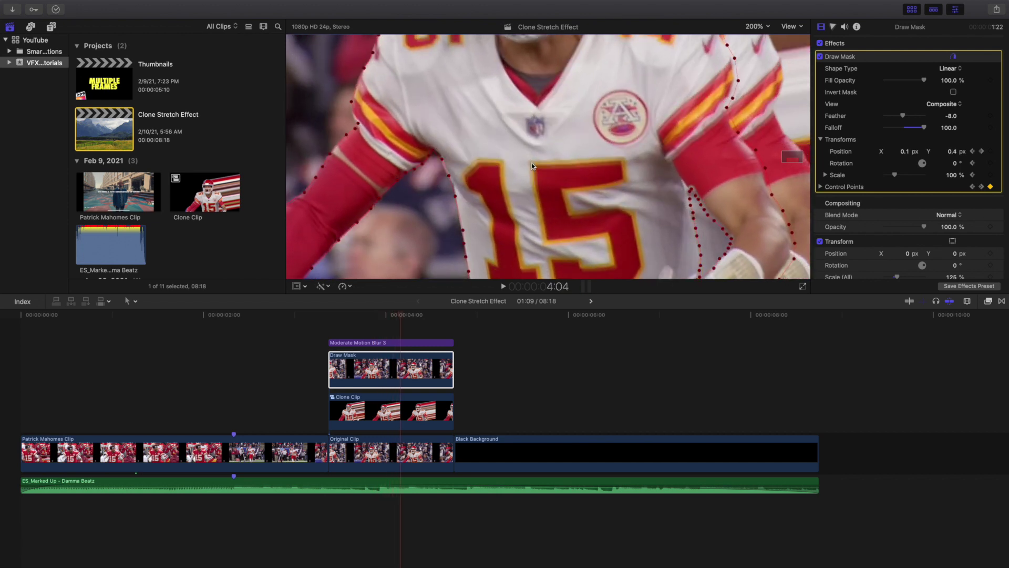
{"action": "key", "text": "Right"}
{"action": "key", "text": "Right"}
{"action": "key", "text": "Right"}
{"action": "key", "text": "Right"}
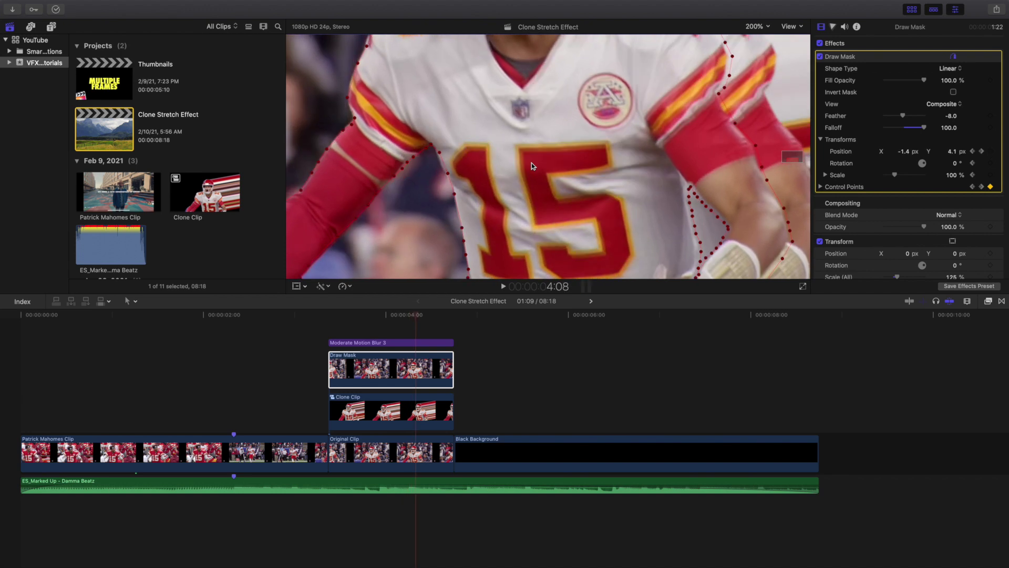
{"action": "key", "text": "Right"}
{"action": "key", "text": "Right"}
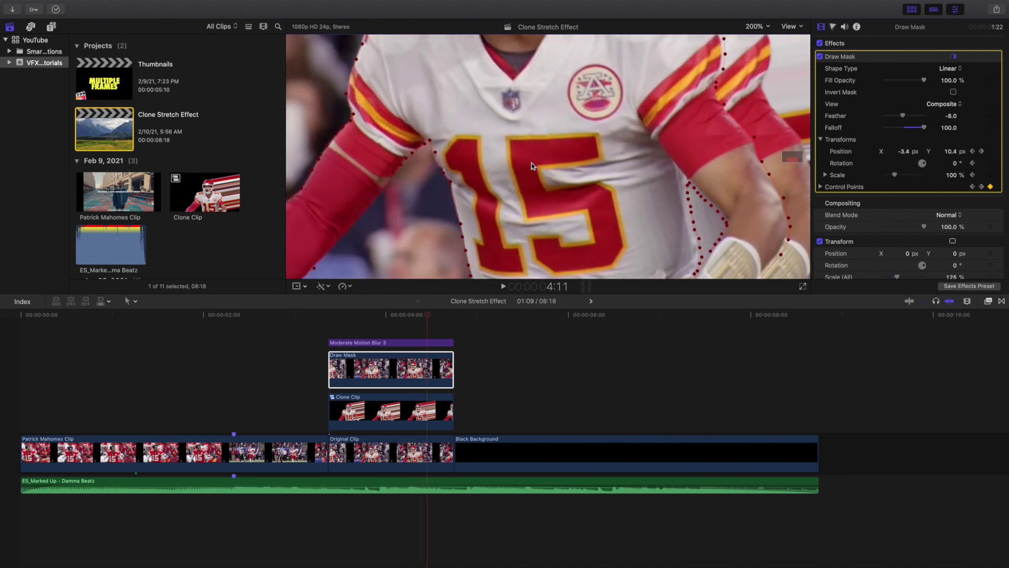
{"action": "key", "text": "Left"}
{"action": "key", "text": "Left"}
{"action": "key", "text": "Left"}
{"action": "key", "text": "Left"}
{"action": "key", "text": "Left"}
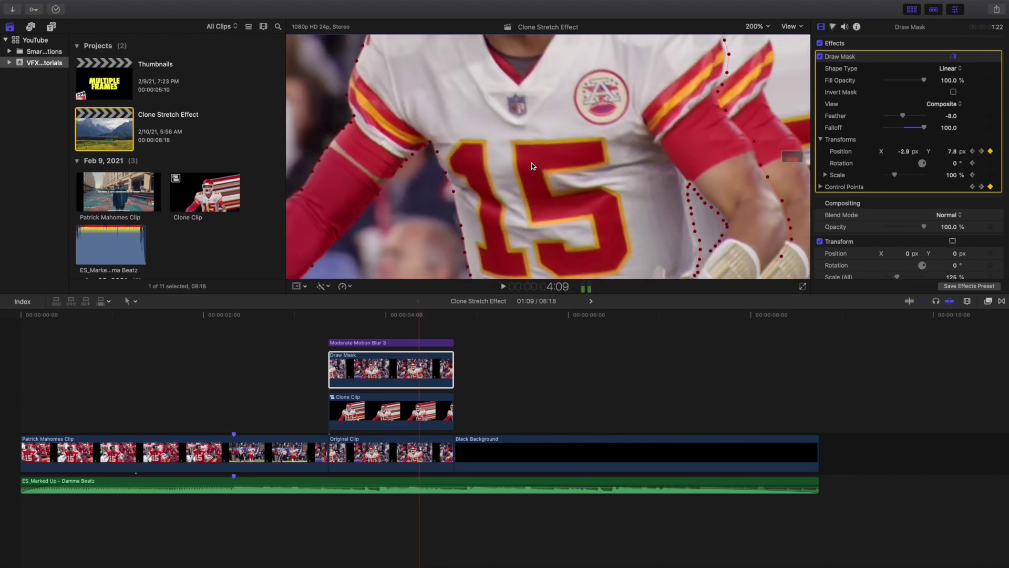
{"action": "key", "text": "Right"}
{"action": "key", "text": "Right"}
{"action": "key", "text": "Right"}
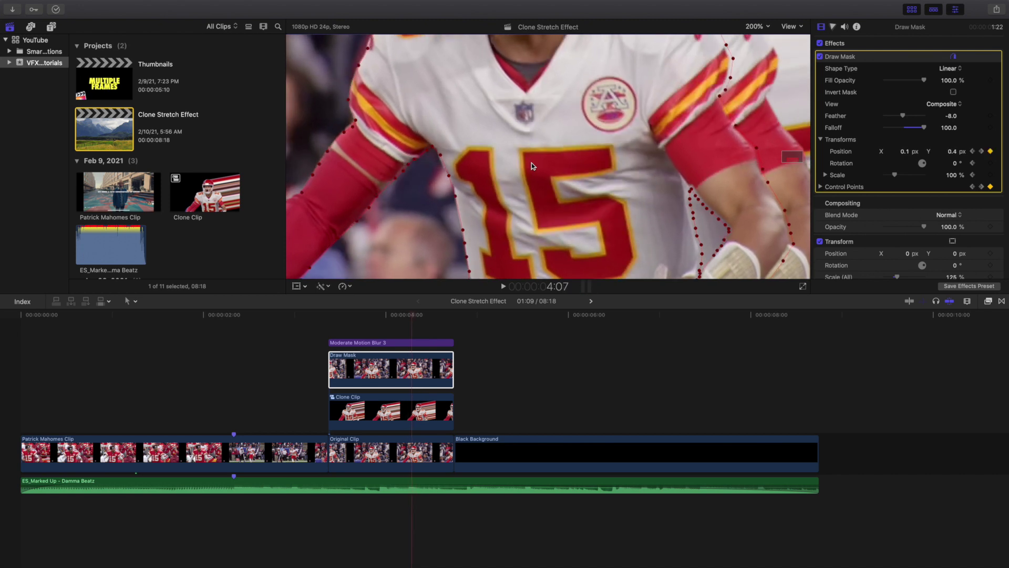
{"action": "left_click", "coordinate": [757, 27]}
{"action": "left_click", "coordinate": [763, 33]}
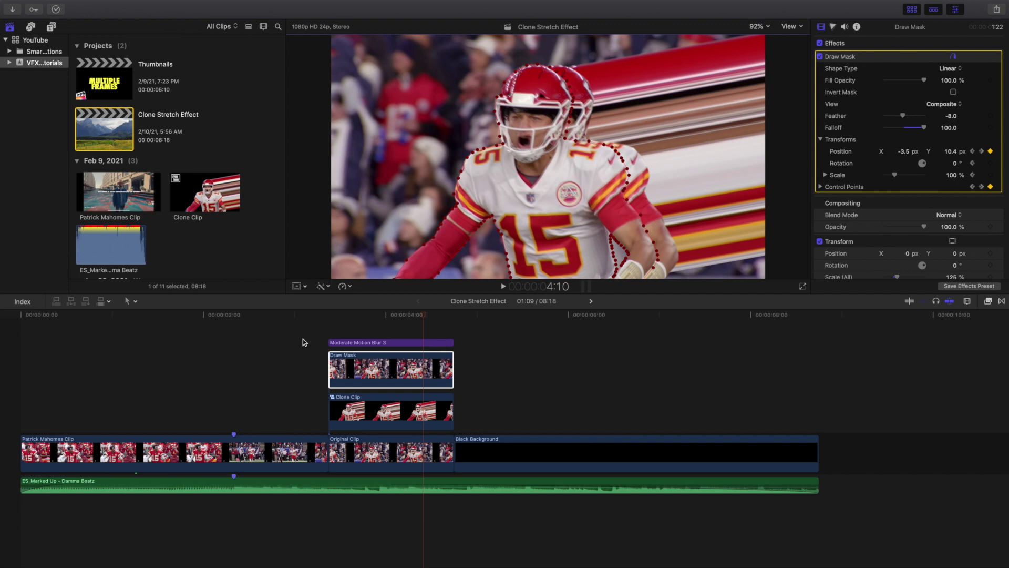
Step from 3:09 to 3:21 checking the Draw Mask follows the player, then select the Clone Clip.
{"action": "left_click", "coordinate": [326, 328]}
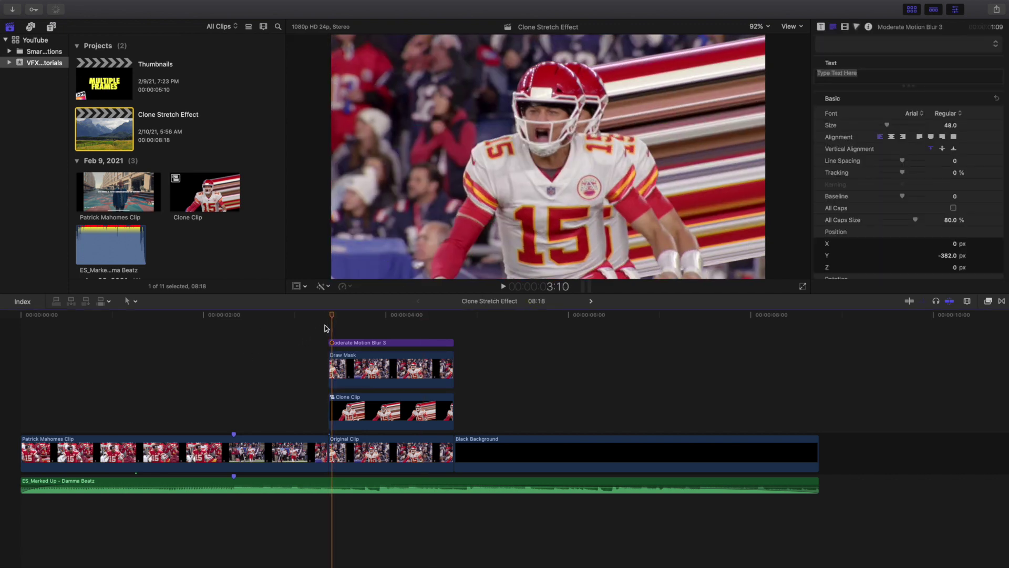
{"action": "key", "text": "Right"}
{"action": "key", "text": "Right"}
{"action": "left_click", "coordinate": [354, 360]}
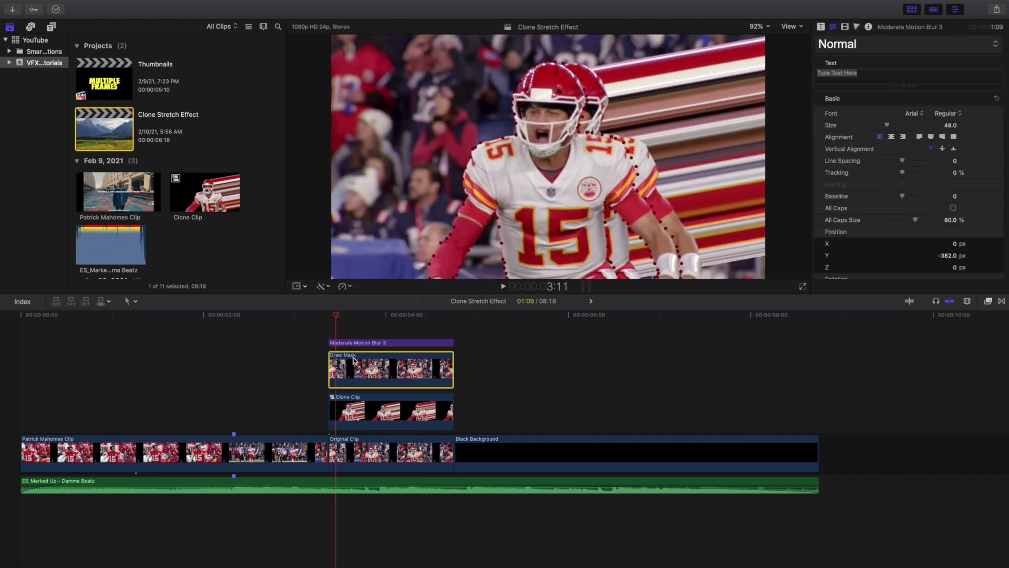
{"action": "key", "text": "Right"}
{"action": "key", "text": "Right"}
{"action": "key", "text": "Right"}
{"action": "key", "text": "Right"}
{"action": "key", "text": "Right"}
{"action": "key", "text": "Right"}
{"action": "key", "text": "Right"}
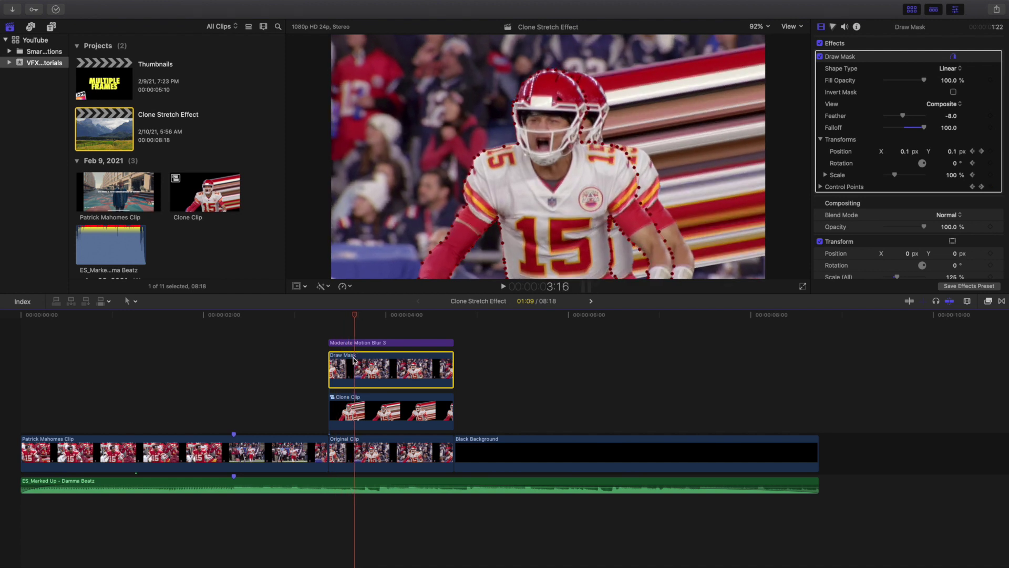
{"action": "key", "text": "Right"}
{"action": "key", "text": "Right"}
{"action": "key", "text": "Right"}
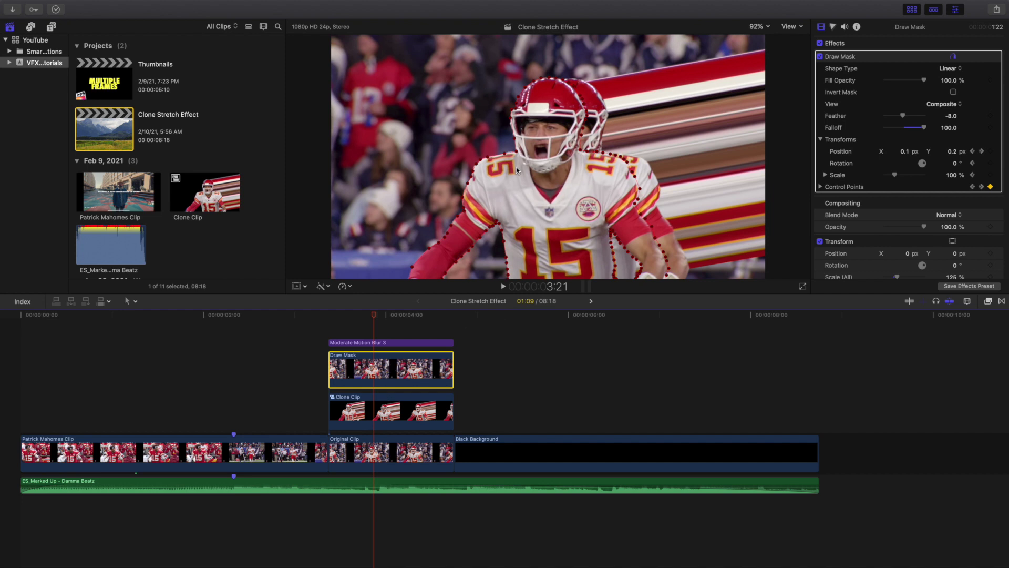
{"action": "left_click", "coordinate": [448, 272]}
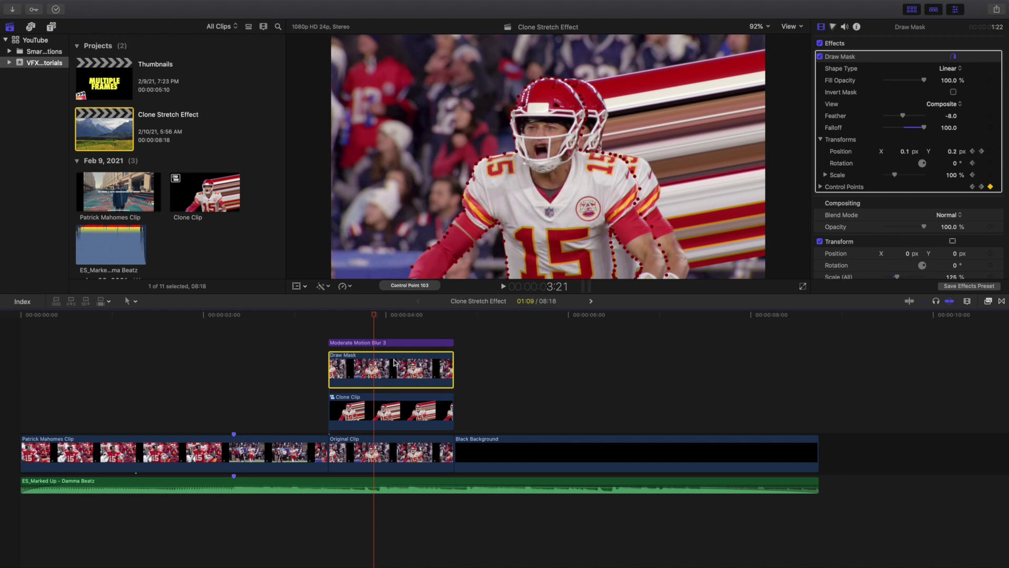
{"action": "left_click", "coordinate": [380, 414]}
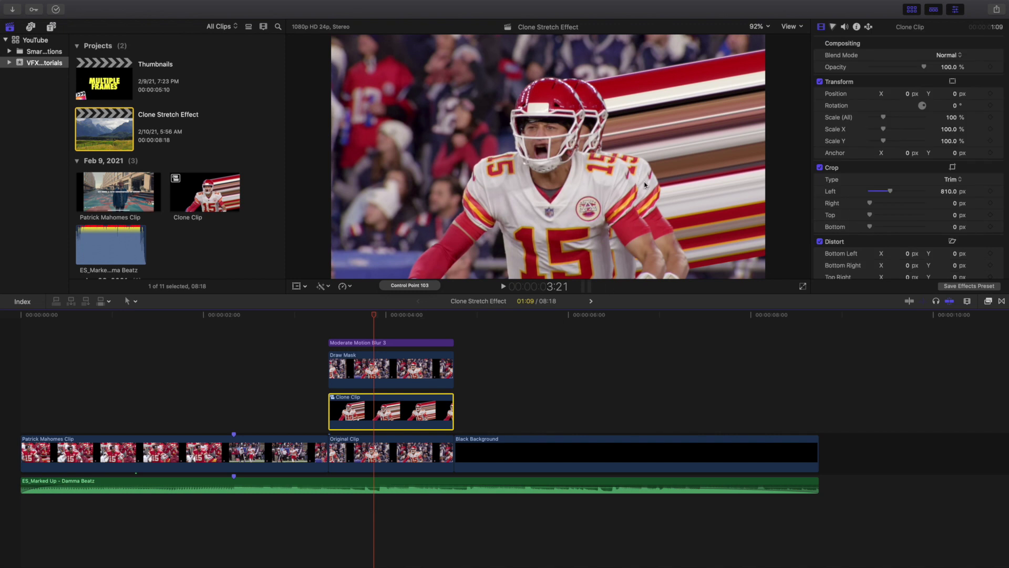
Open the Clone Clip compound and compare the effects of Clone 1 and Clone 2.
{"action": "double_click", "coordinate": [393, 413]}
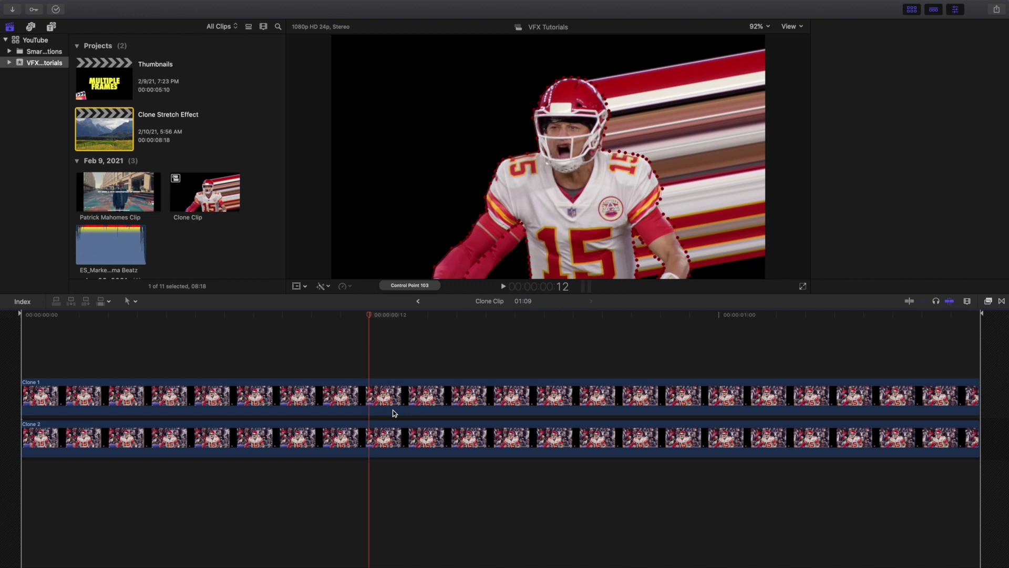
{"action": "left_click", "coordinate": [239, 399]}
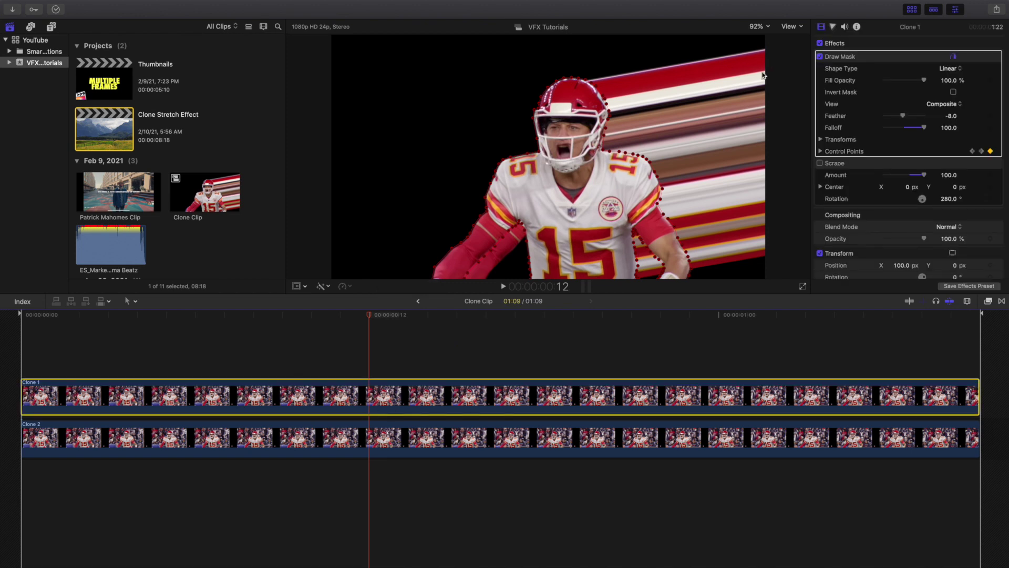
{"action": "left_click", "coordinate": [347, 437]}
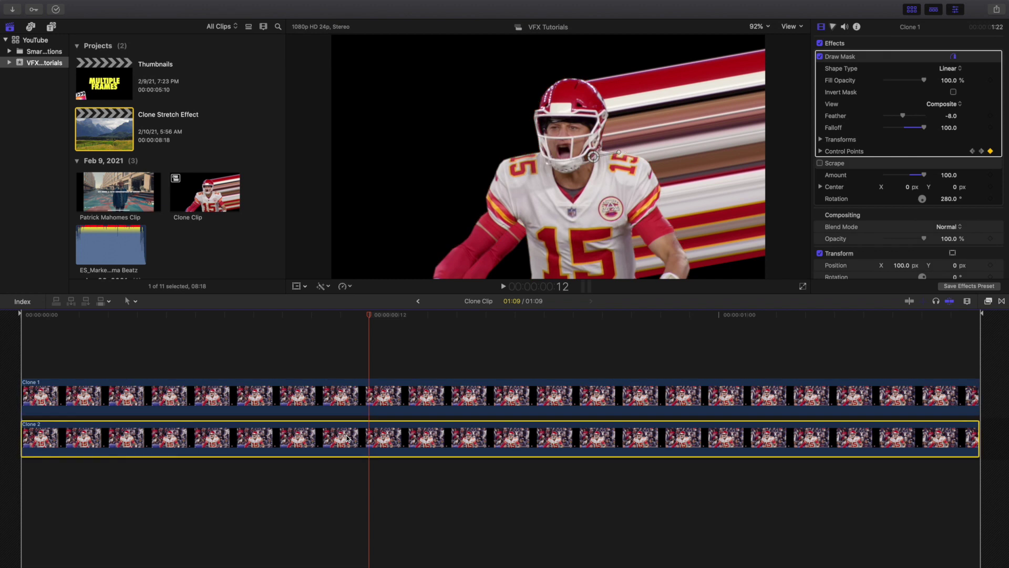
{"action": "left_click", "coordinate": [361, 398]}
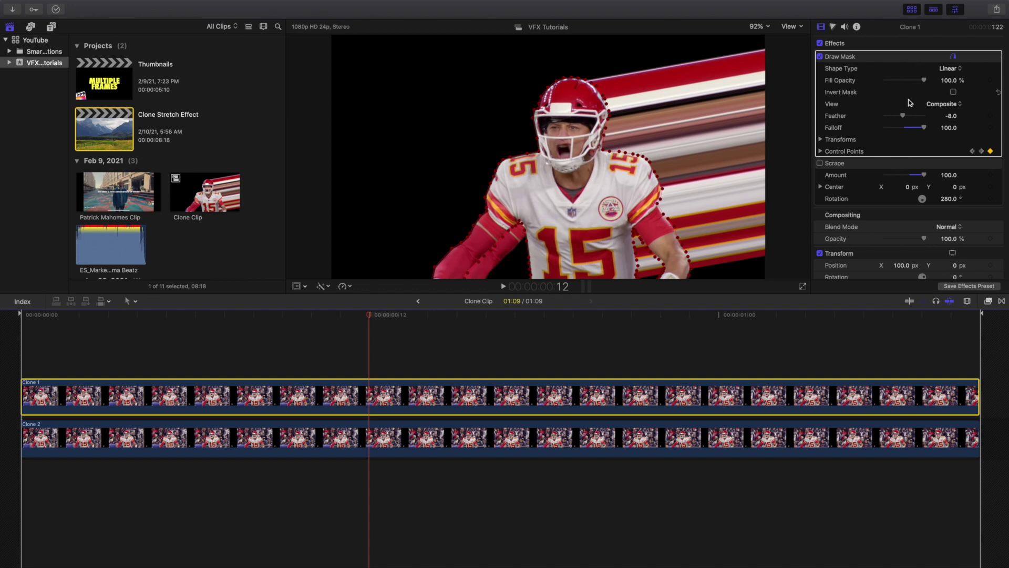
{"action": "scroll", "coordinate": [909, 163], "scroll_direction": "down", "scroll_amount": 3}
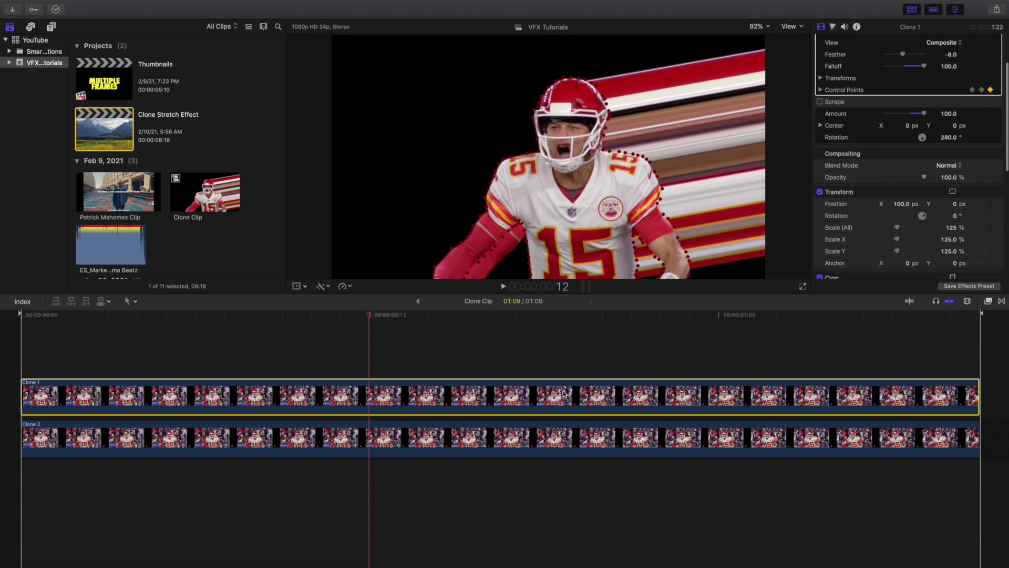
{"action": "left_click", "coordinate": [499, 439]}
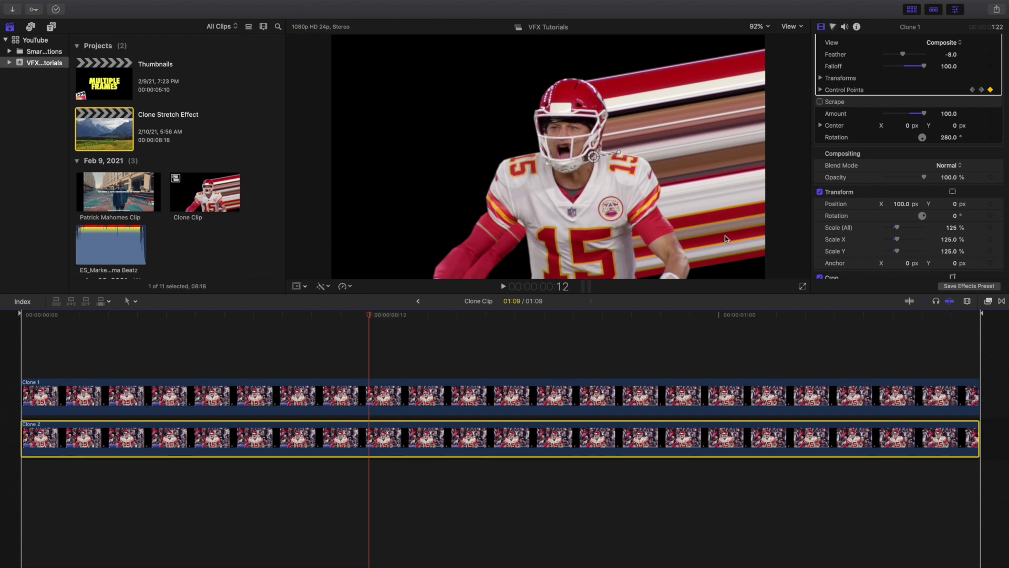
{"action": "scroll", "coordinate": [852, 205], "scroll_direction": "down", "scroll_amount": 2}
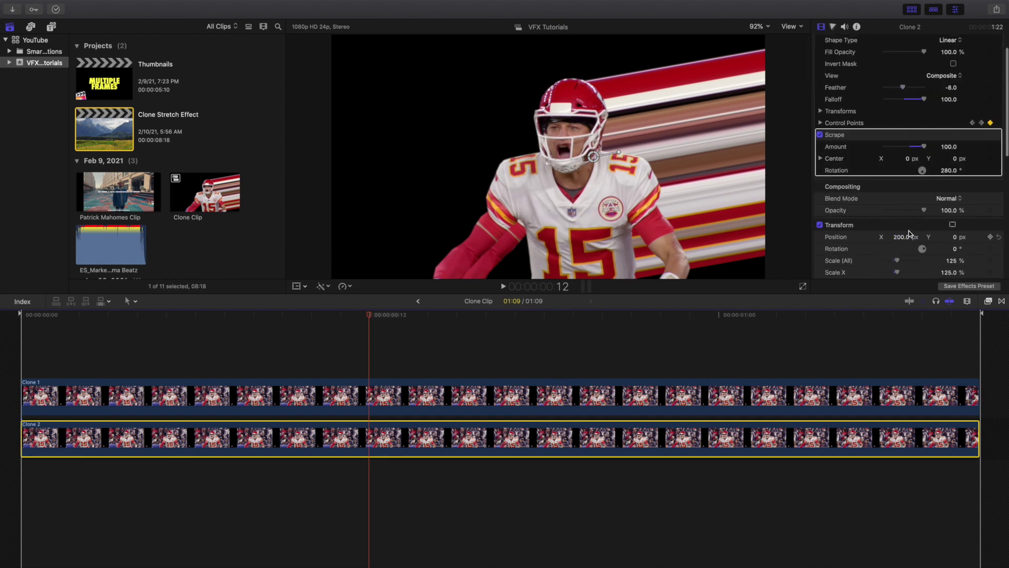
{"action": "scroll", "coordinate": [910, 234], "scroll_direction": "up", "scroll_amount": 2}
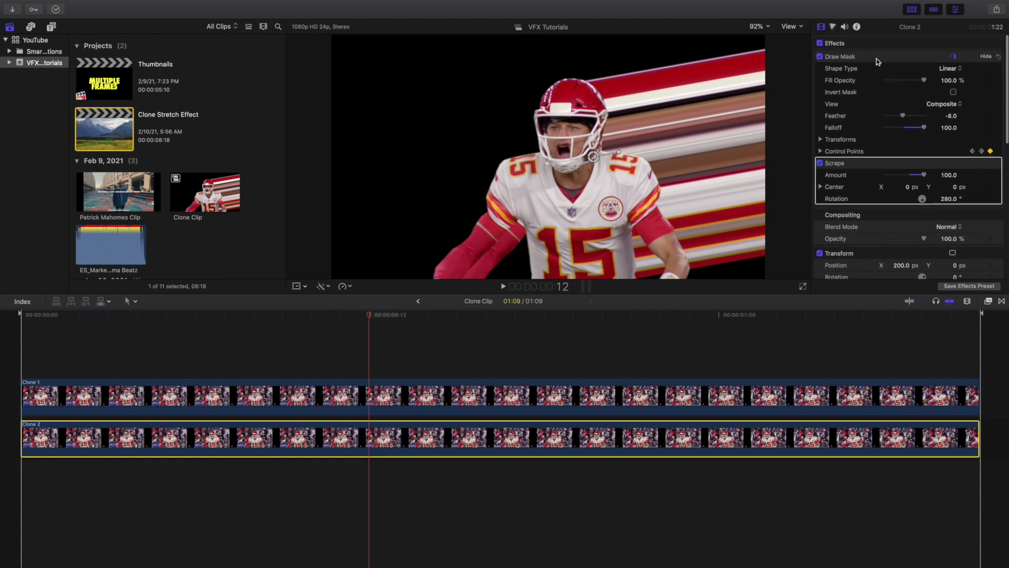
Expand and collapse the mask Transforms, toggle Scrape off and on, and show the video effects list.
{"action": "left_click", "coordinate": [821, 140]}
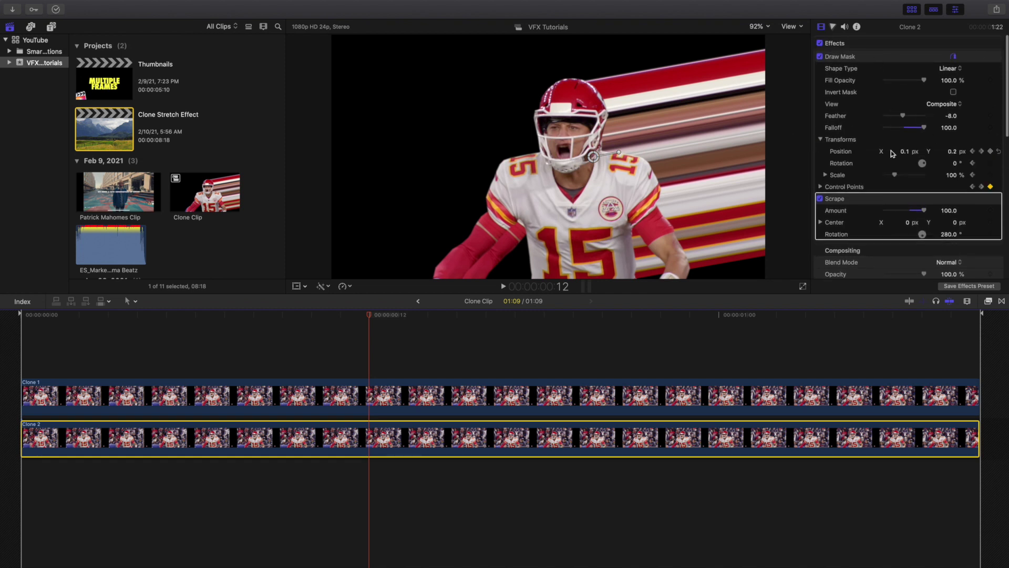
{"action": "left_click", "coordinate": [821, 140]}
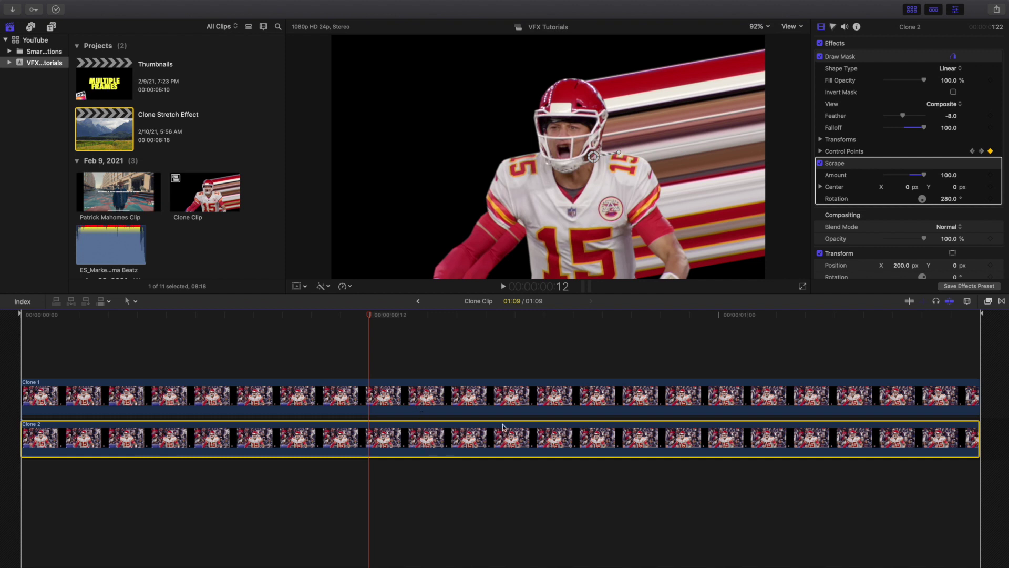
{"action": "left_click", "coordinate": [822, 164]}
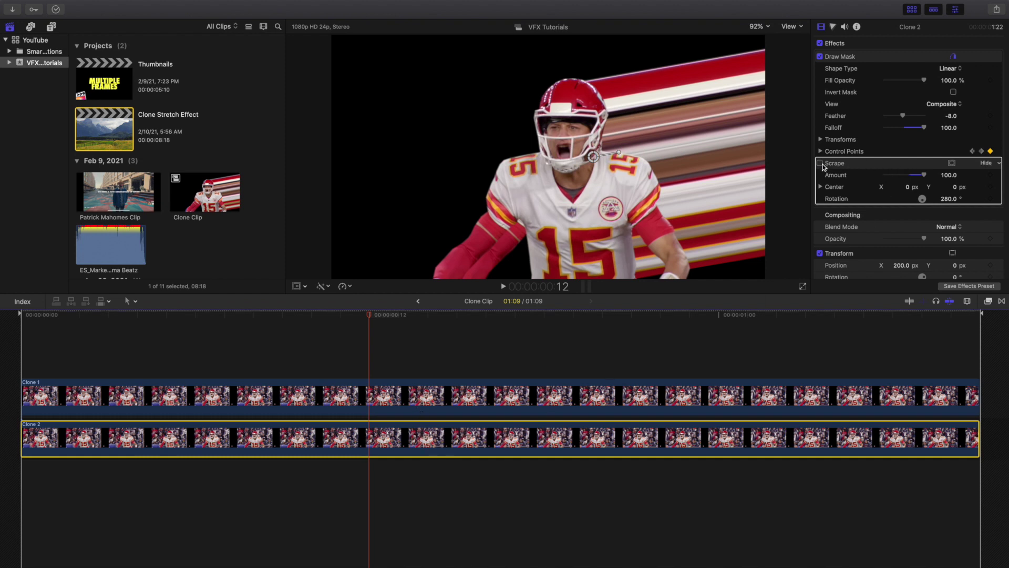
{"action": "left_click", "coordinate": [821, 164]}
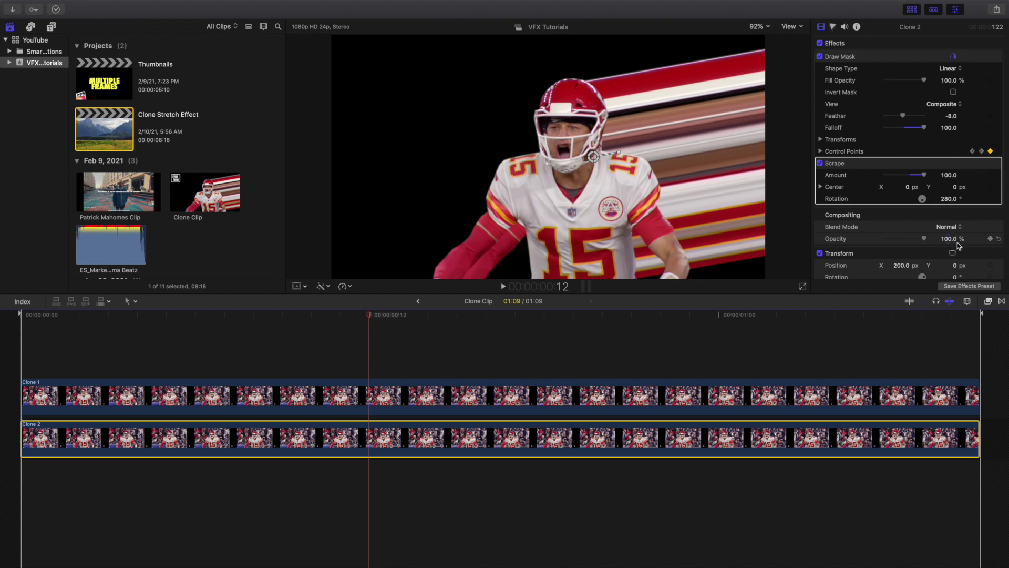
{"action": "left_click", "coordinate": [988, 302]}
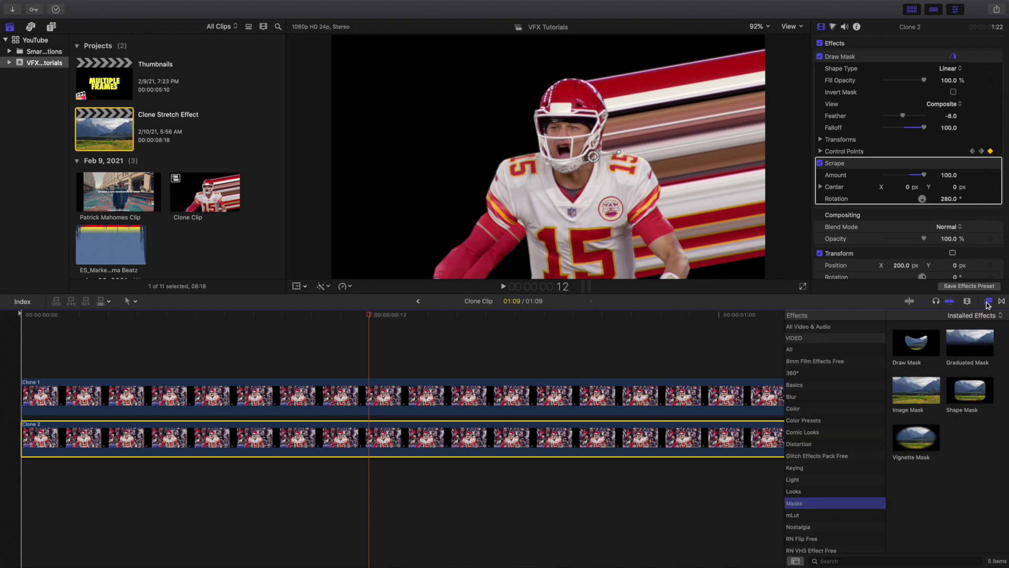
Search all effects for 'scra', clear the search, close the Effects browser, and return to the project.
{"action": "left_click", "coordinate": [805, 350]}
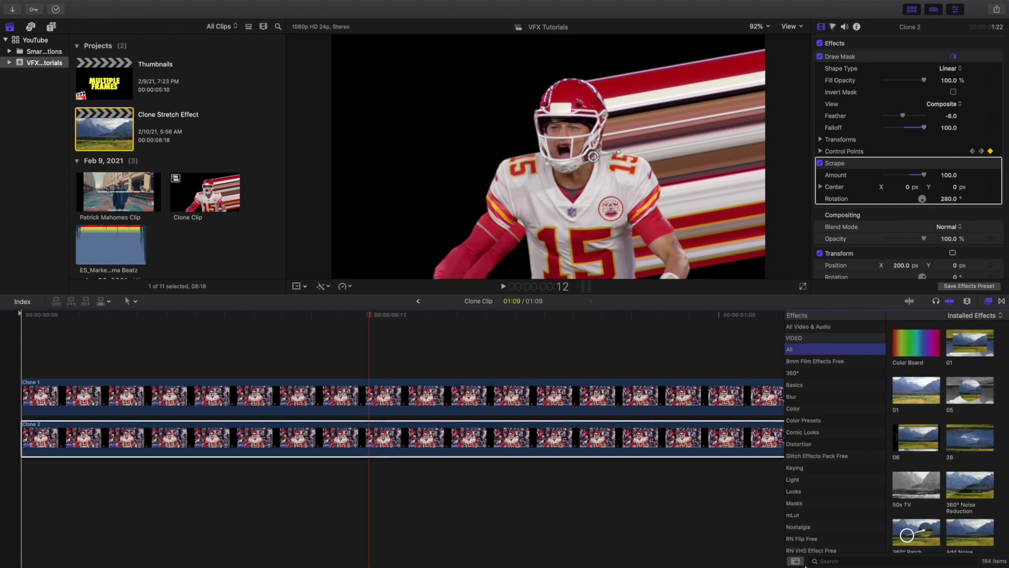
{"action": "left_click", "coordinate": [828, 561]}
{"action": "type", "text": "sc"}
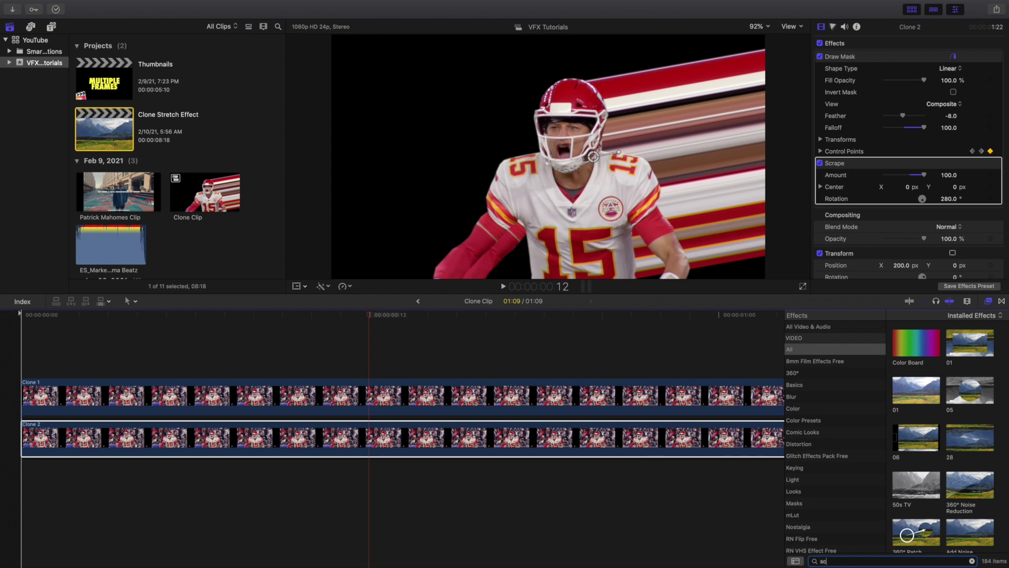
{"action": "type", "text": "rape"}
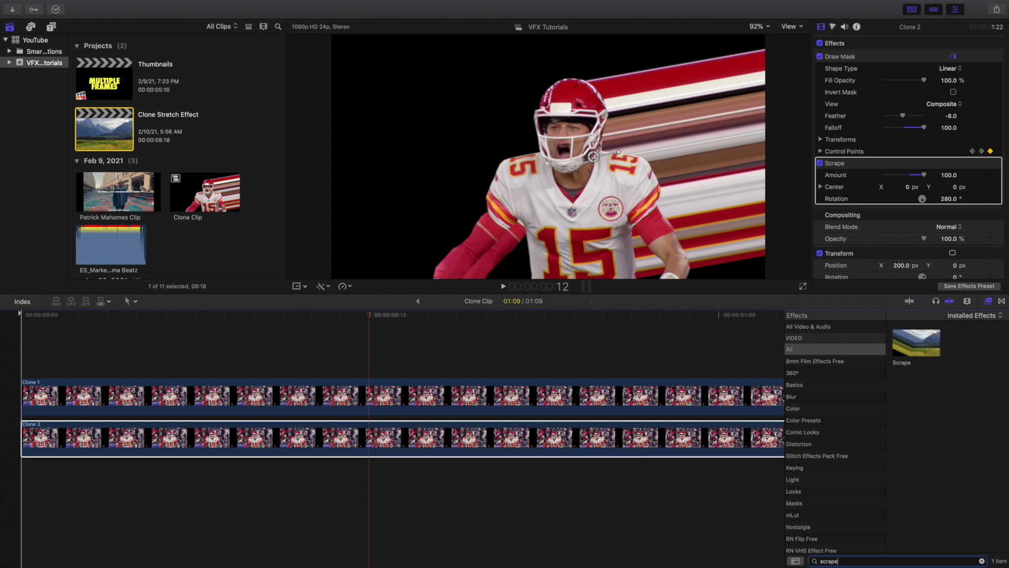
{"action": "left_click", "coordinate": [982, 561]}
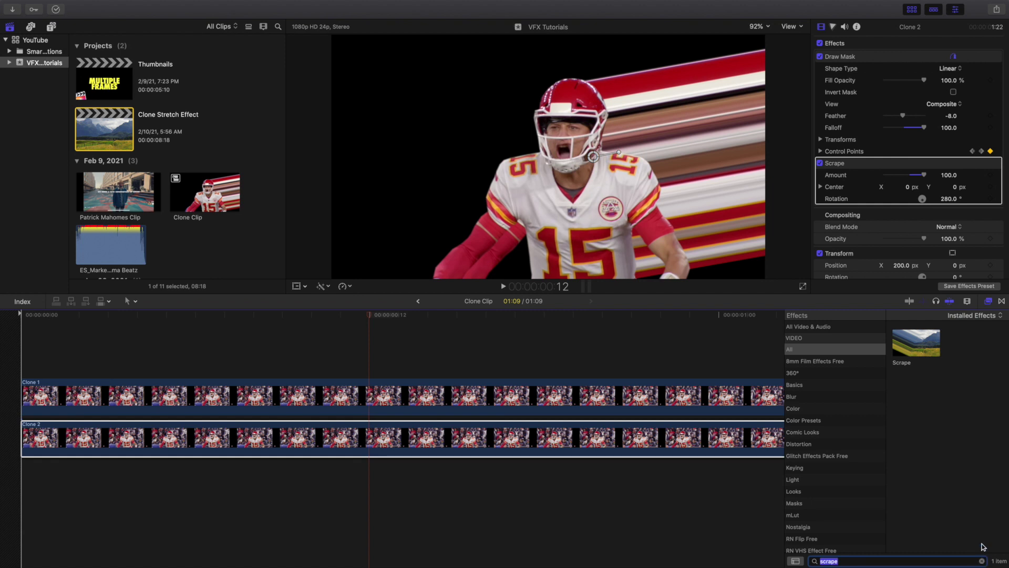
{"action": "left_click", "coordinate": [988, 302]}
{"action": "left_click", "coordinate": [418, 300]}
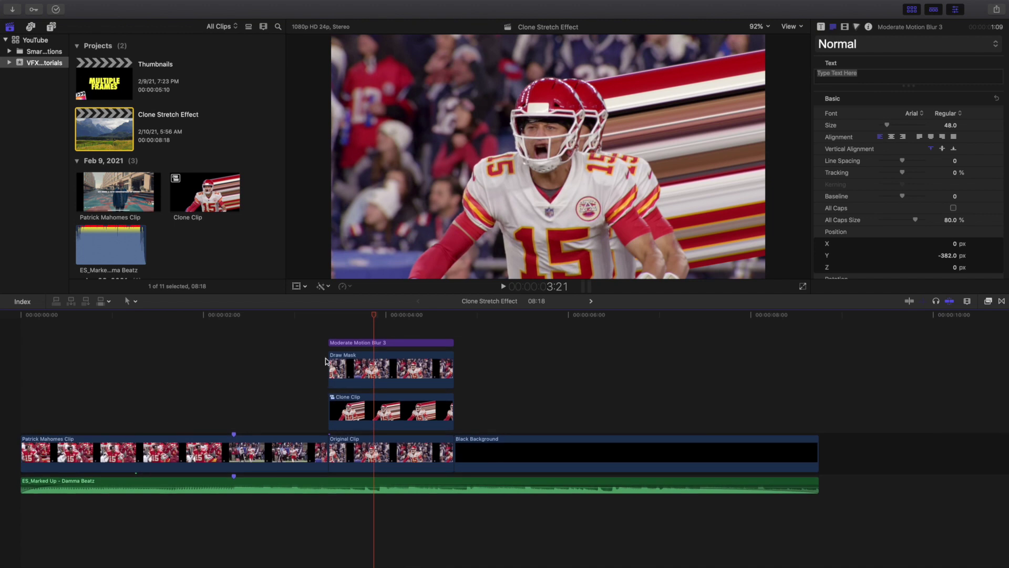
Preview the Draw Mask clip and add a mask Transforms keyframe at its 3:09 start.
{"action": "left_click", "coordinate": [333, 334]}
{"action": "left_click", "coordinate": [344, 366]}
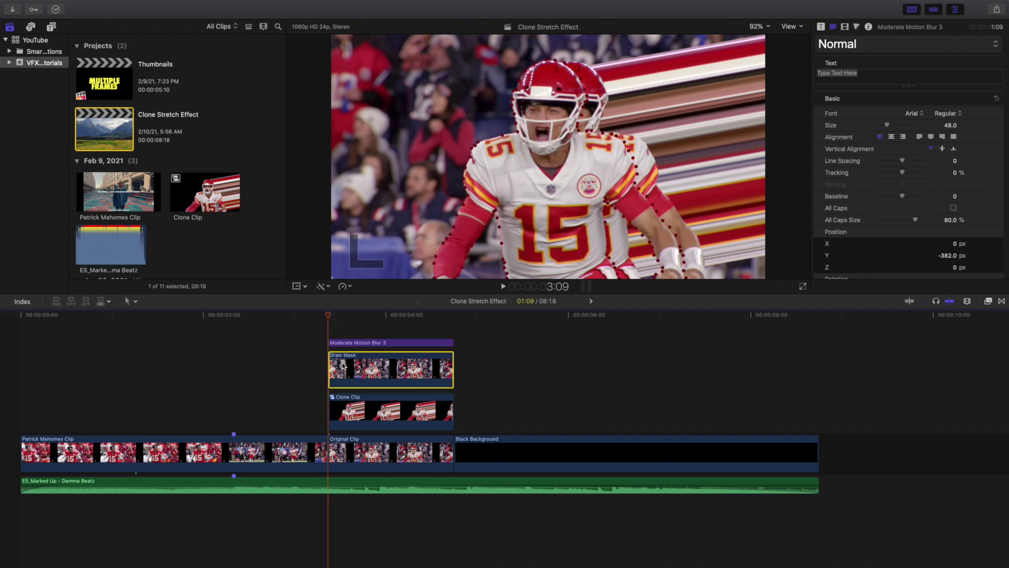
{"action": "key", "text": "space"}
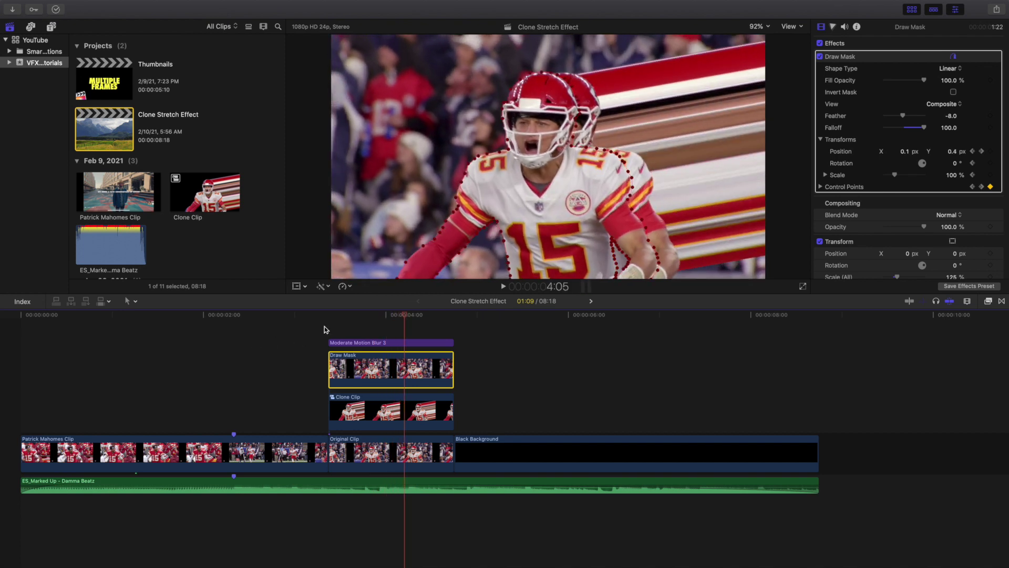
{"action": "left_click", "coordinate": [327, 330]}
{"action": "left_click", "coordinate": [346, 362]}
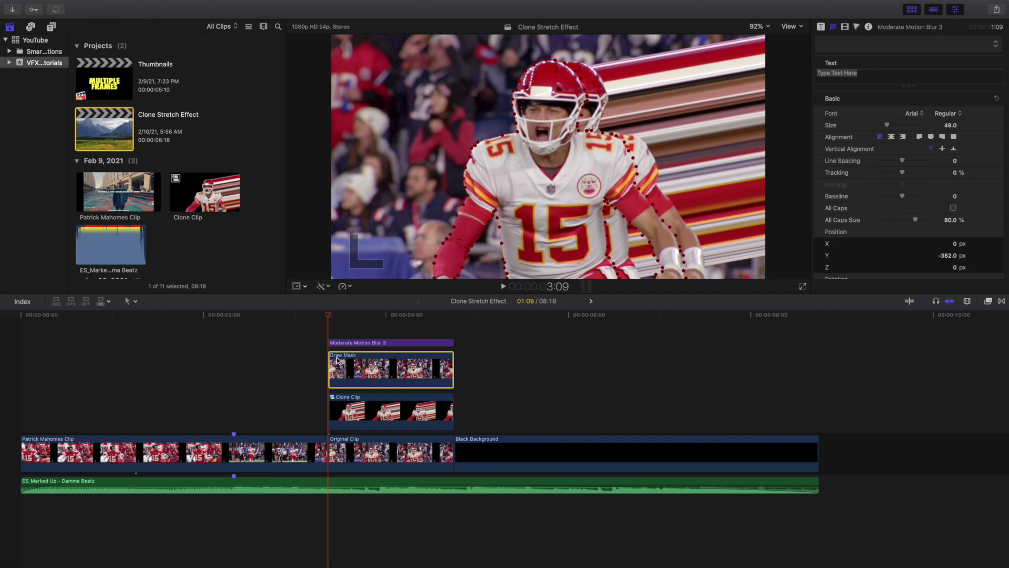
{"action": "left_click", "coordinate": [359, 351]}
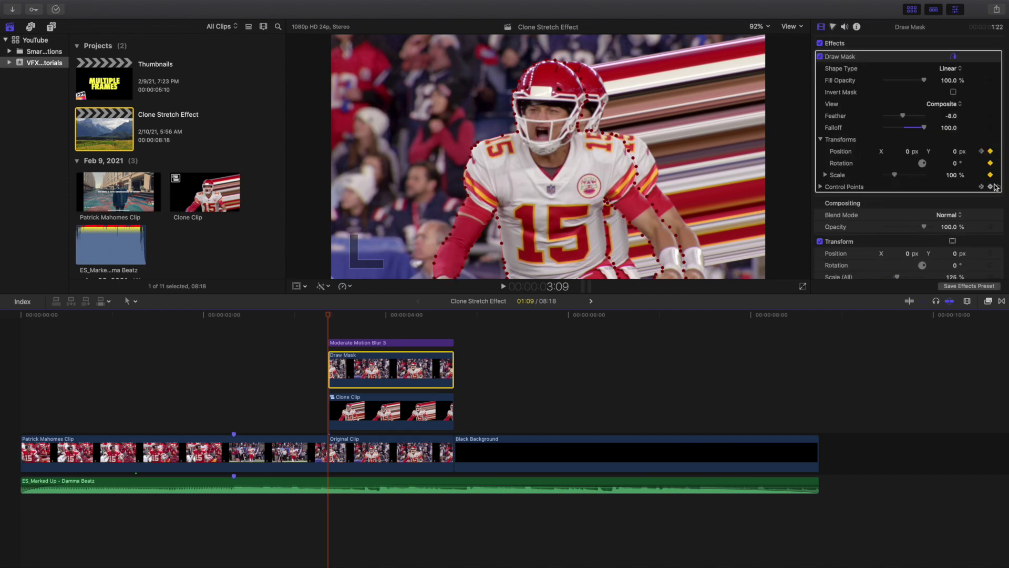
{"action": "left_click", "coordinate": [990, 163]}
{"action": "left_click", "coordinate": [360, 345]}
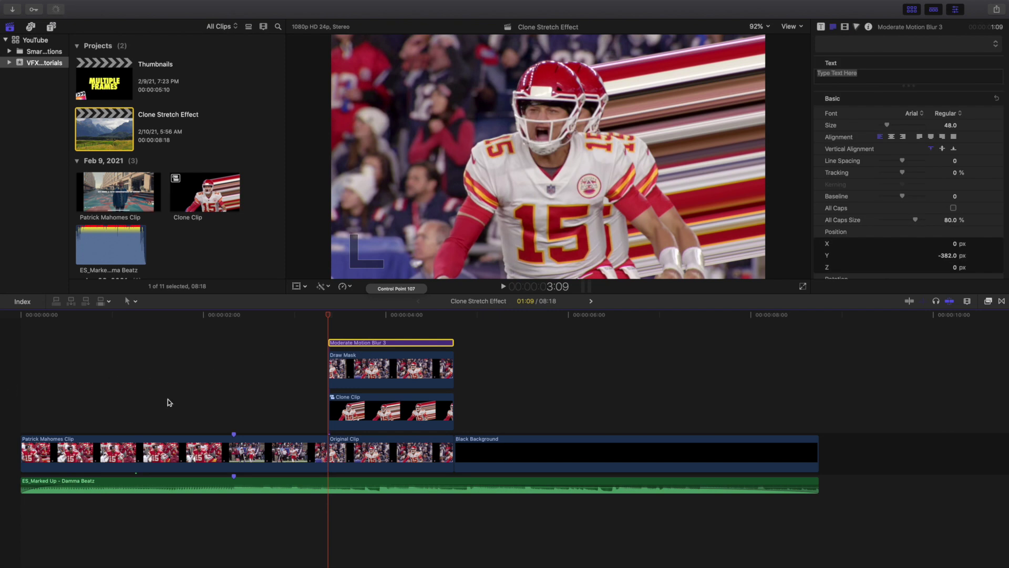
{"action": "left_click", "coordinate": [227, 382]}
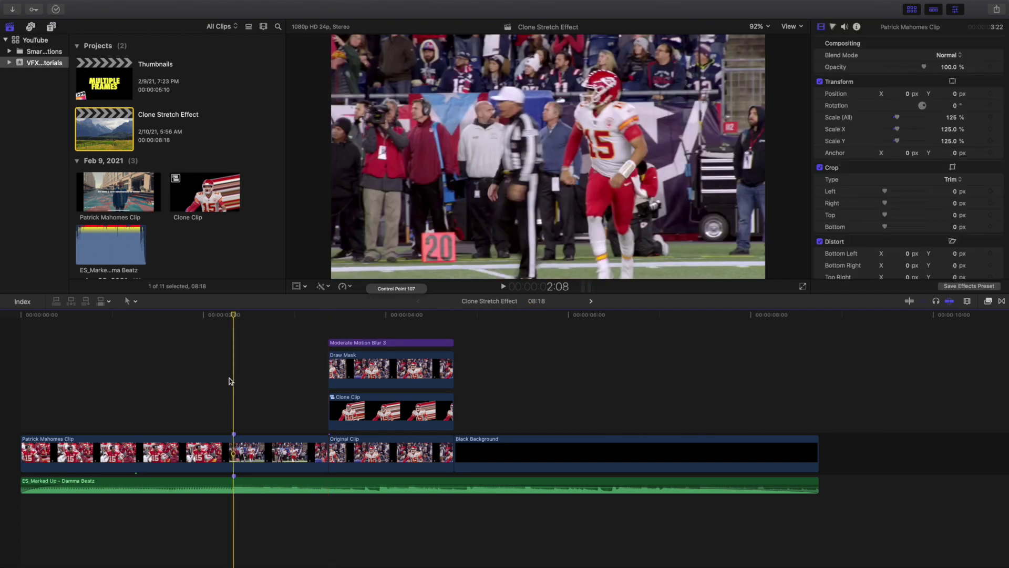
{"action": "key", "text": "space"}
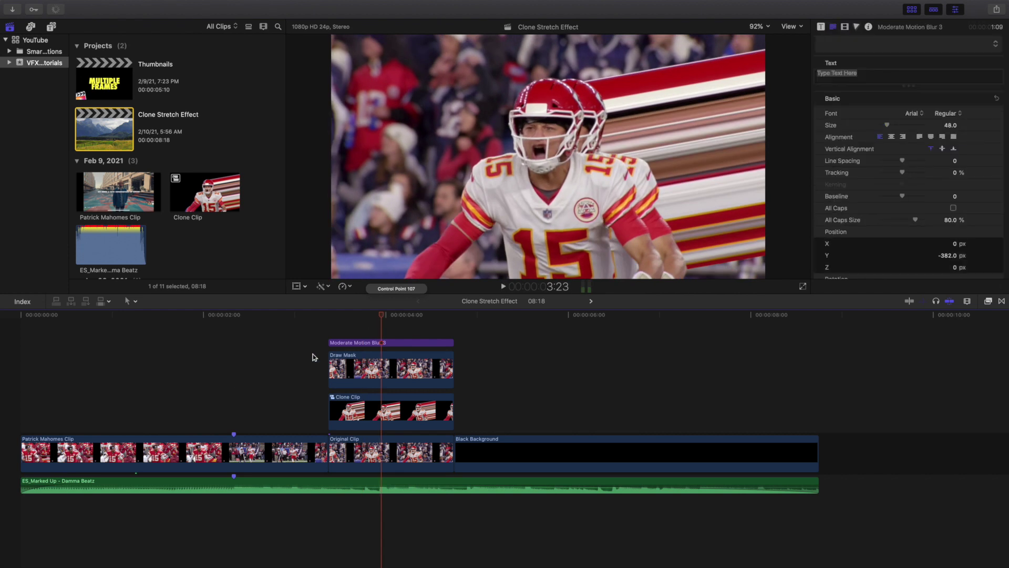
{"action": "left_click", "coordinate": [234, 371]}
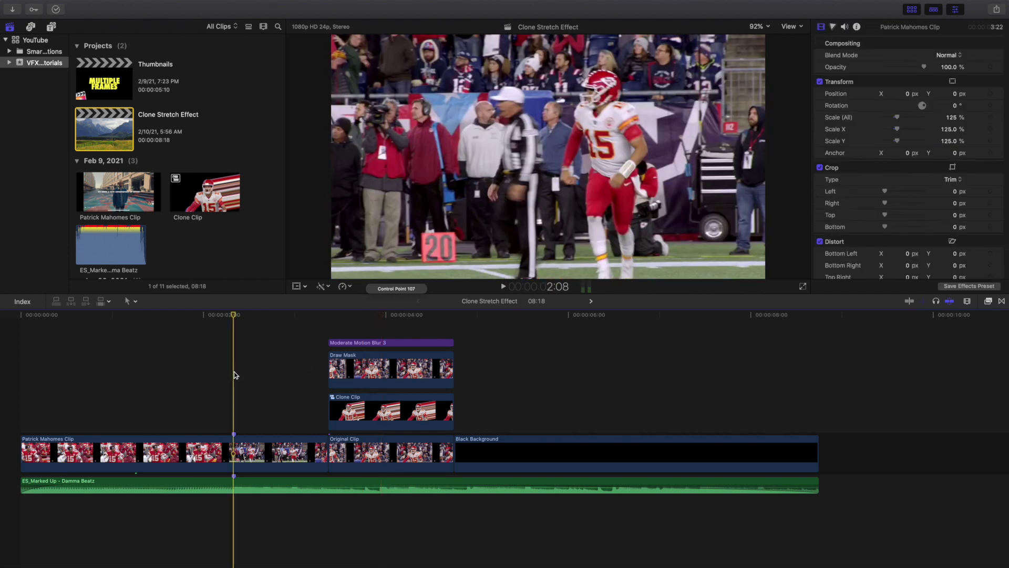
{"action": "key", "text": "space"}
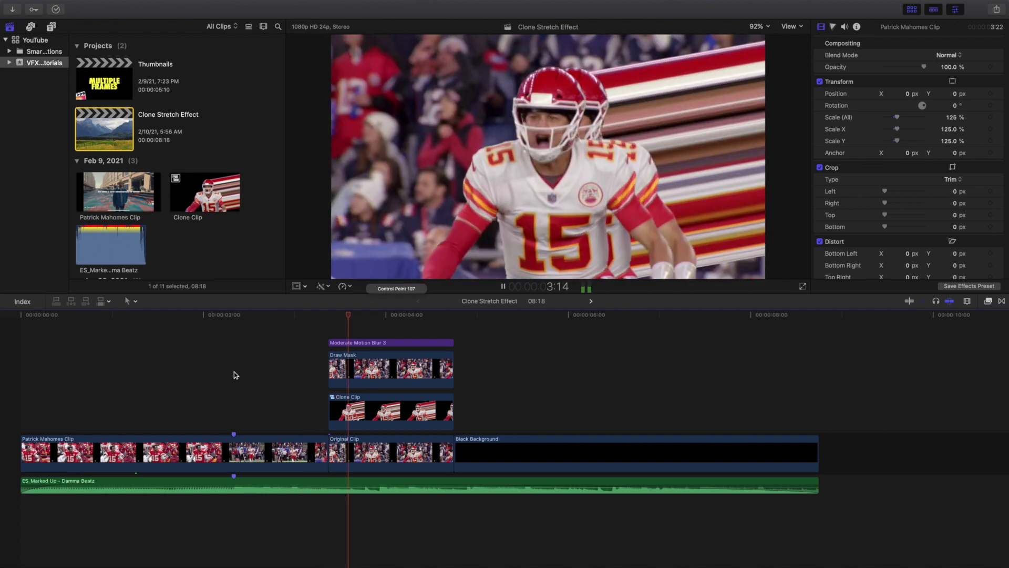
{"action": "key", "text": "space"}
{"action": "left_click", "coordinate": [365, 344]}
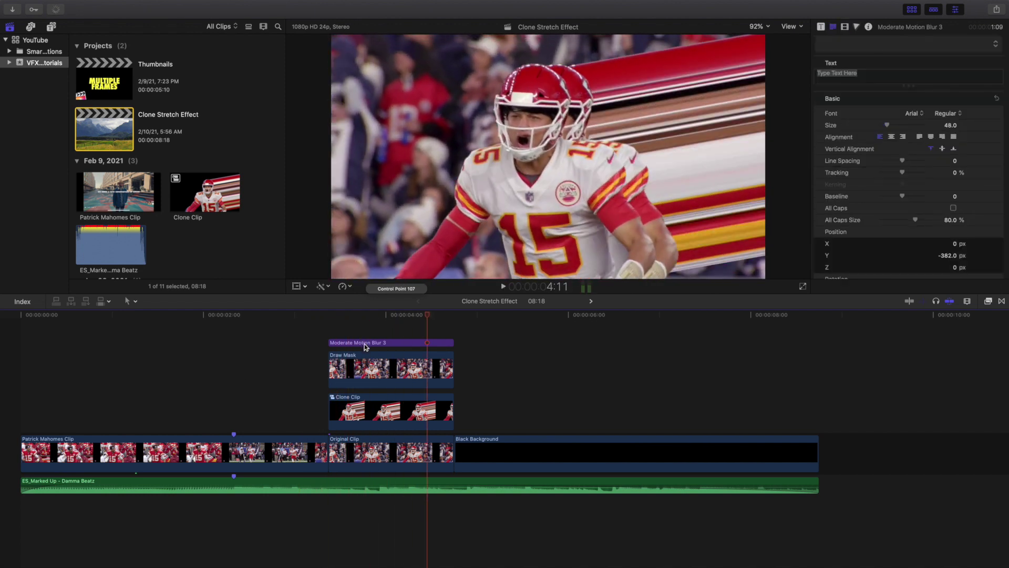
{"action": "key", "text": "v"}
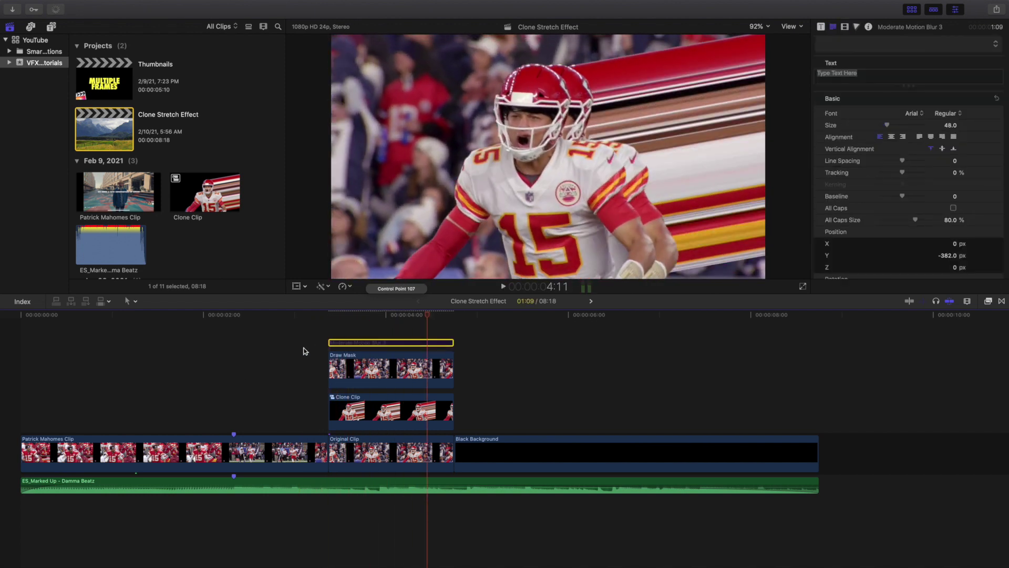
{"action": "left_click", "coordinate": [235, 363]}
{"action": "left_click", "coordinate": [235, 363]}
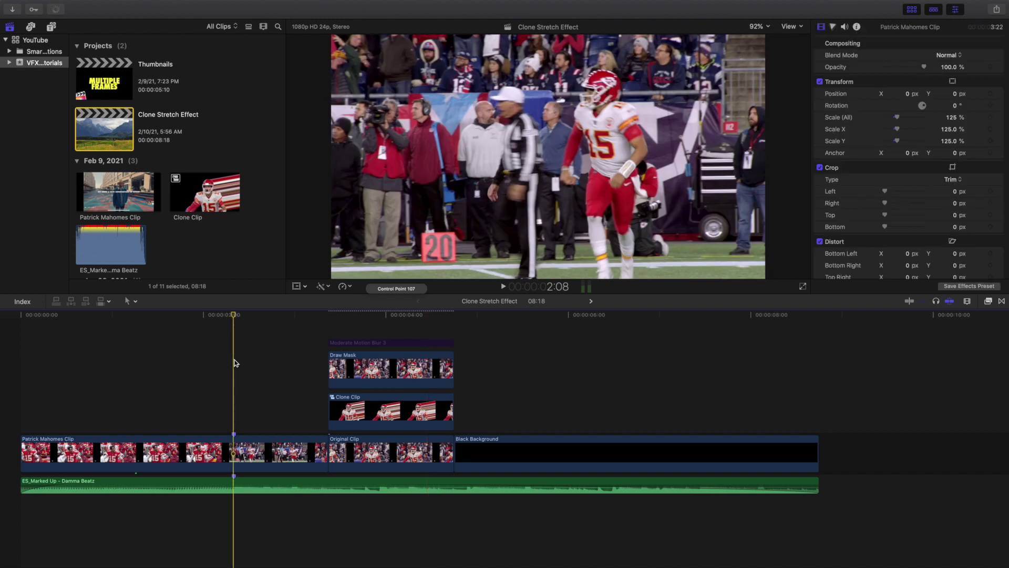
{"action": "key", "text": "space"}
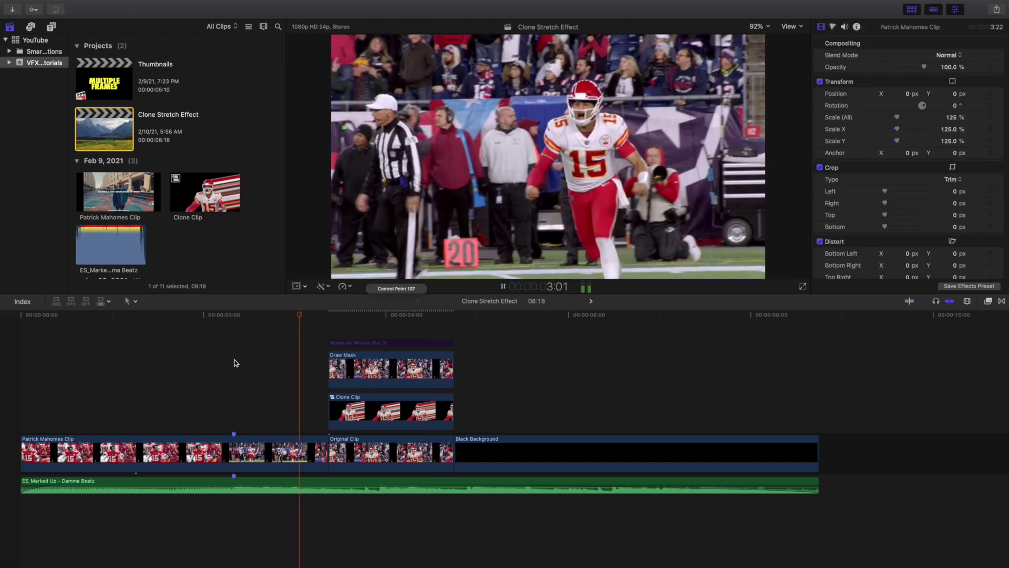
{"action": "key", "text": "space"}
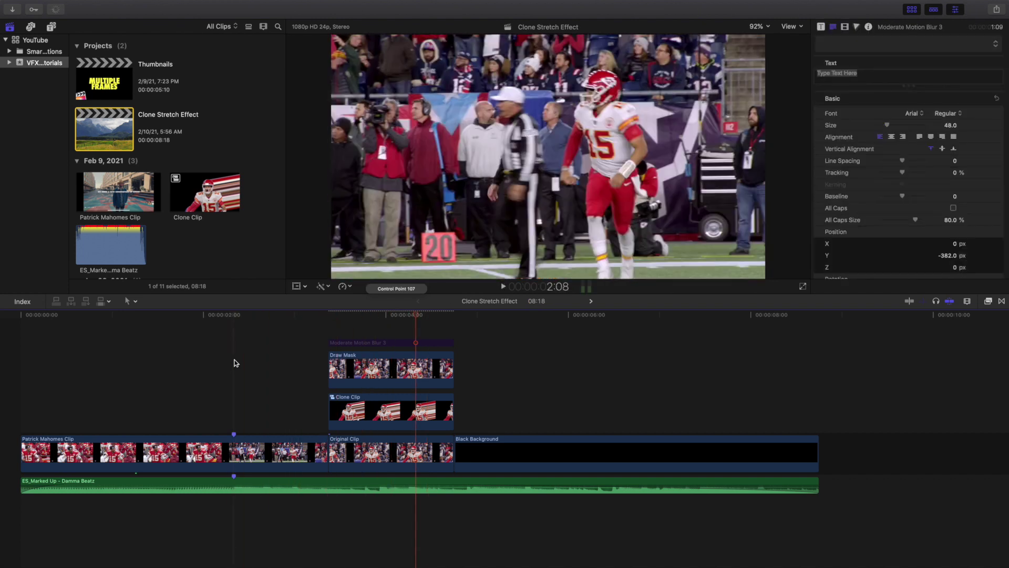
{"action": "key", "text": "space"}
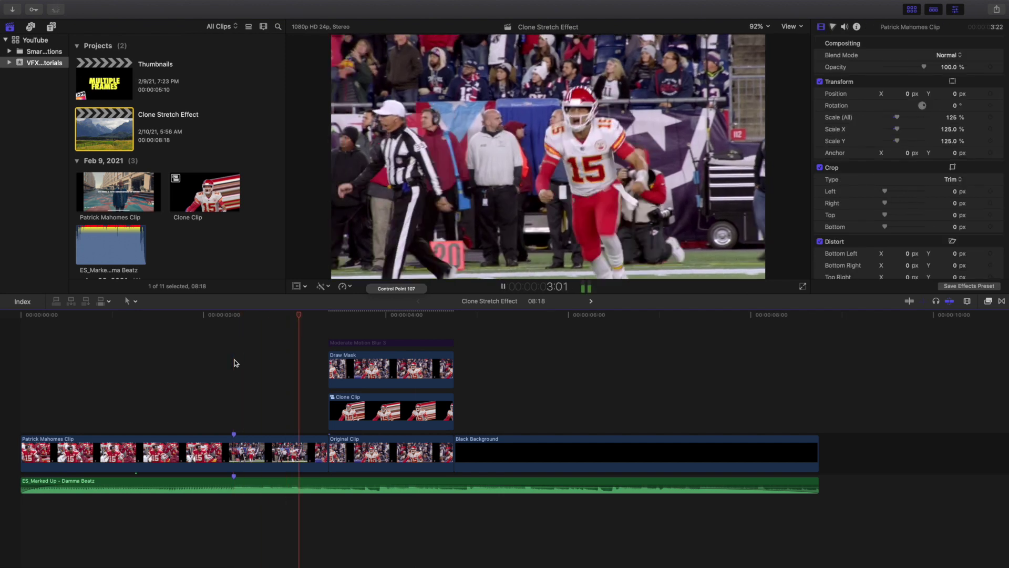
{"action": "key", "text": "space"}
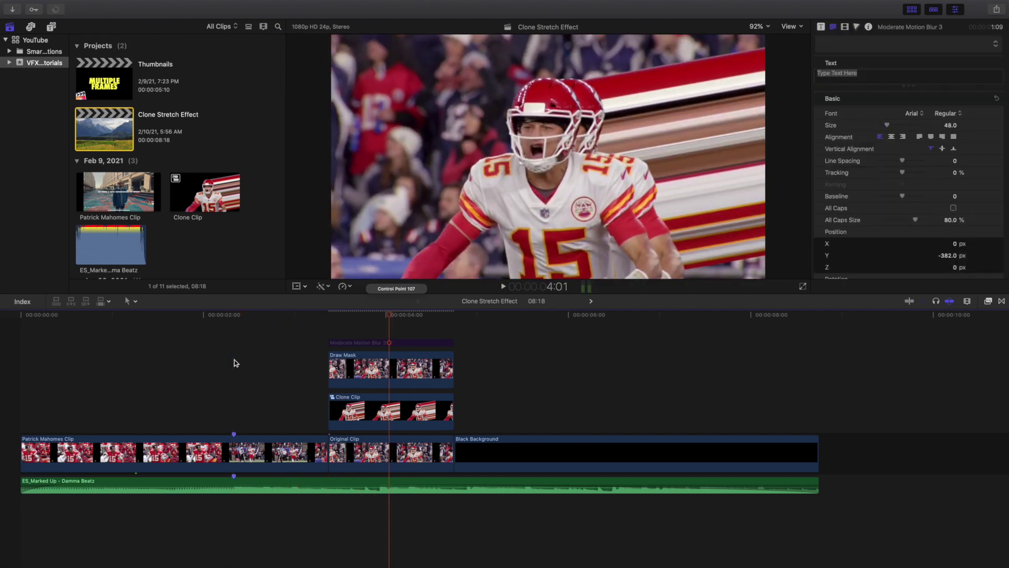
{"action": "key", "text": "shift+Right"}
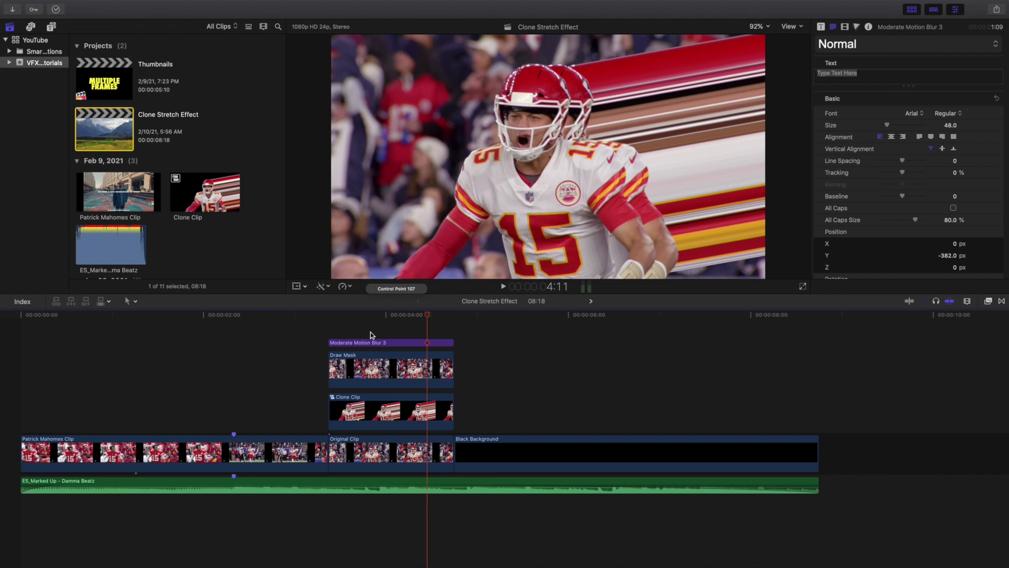
{"action": "key", "text": "Home"}
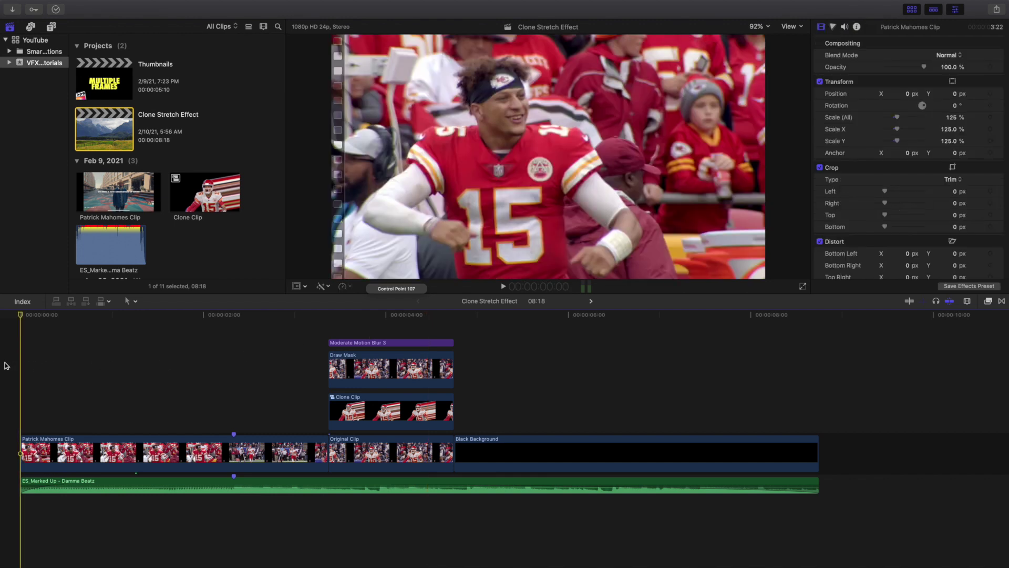
{"action": "key", "text": "space"}
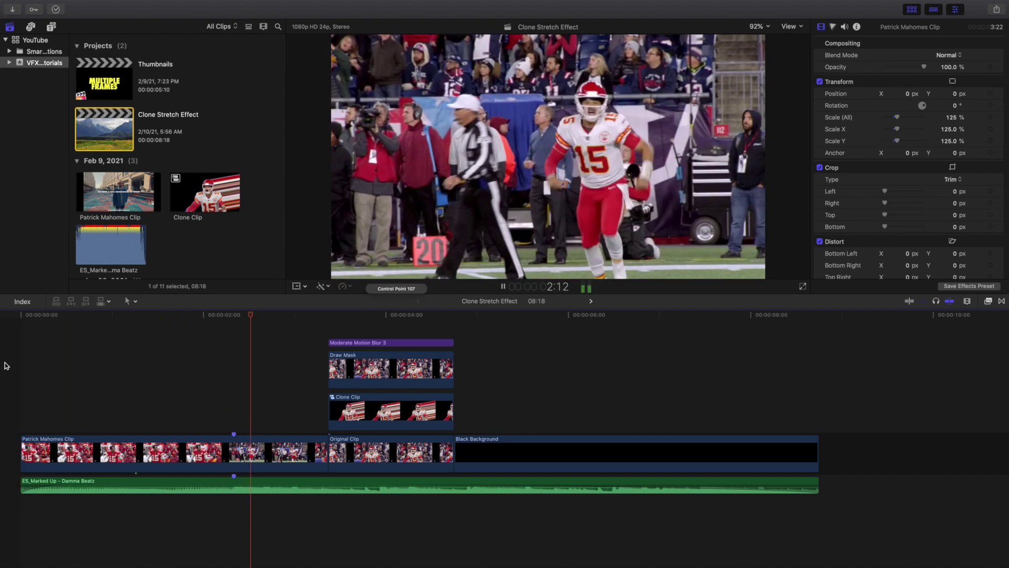
{"action": "key", "text": "space"}
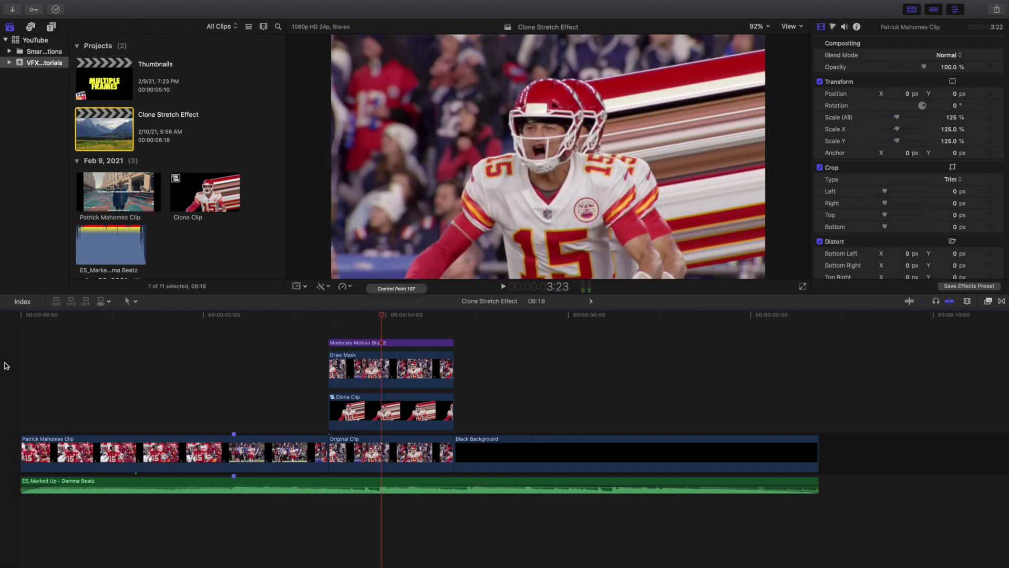
{"action": "key", "text": "Home"}
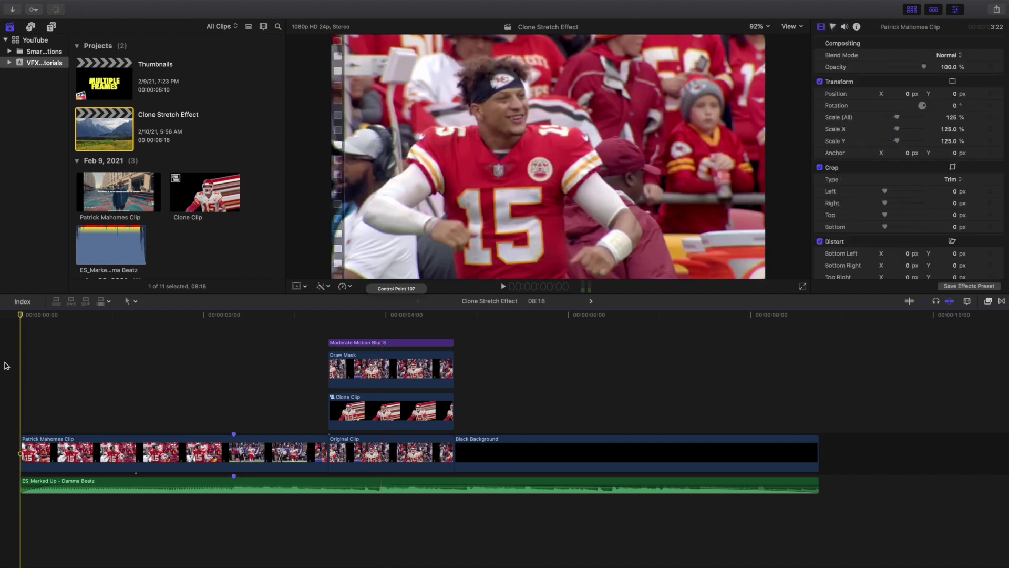
{"action": "key", "text": "space"}
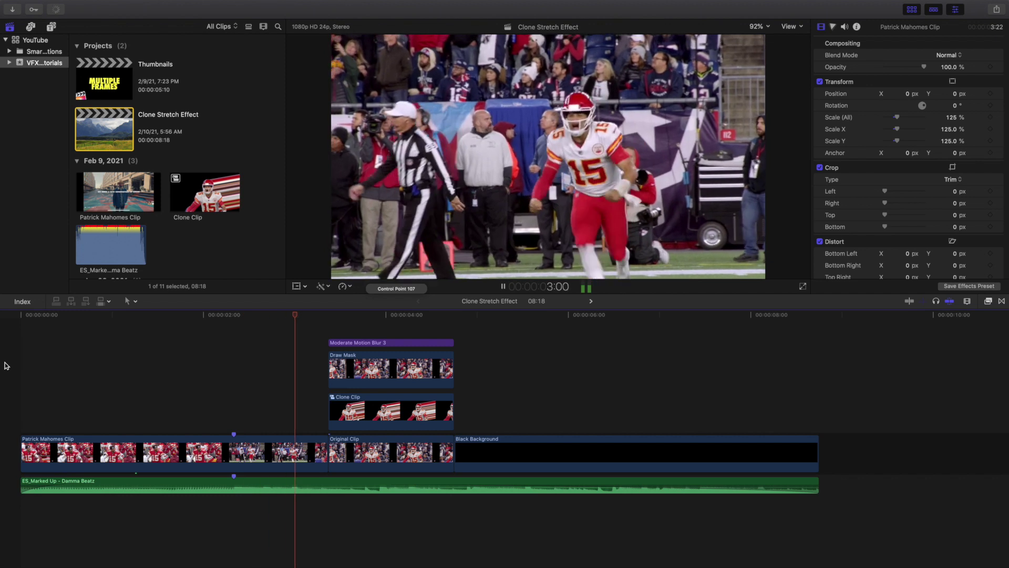
{"action": "key", "text": "space"}
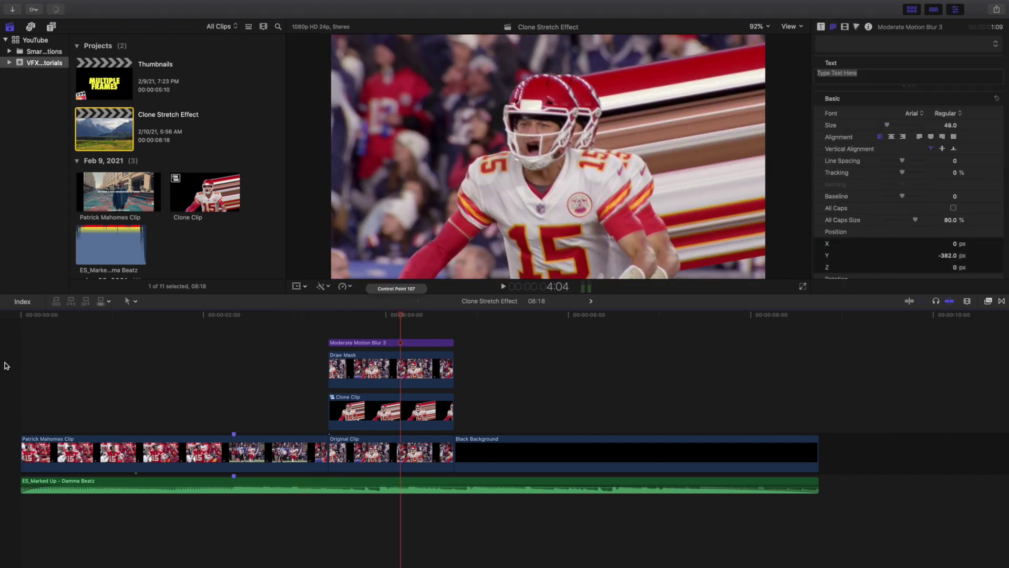
{"action": "key", "text": "Home"}
{"action": "key", "text": "space"}
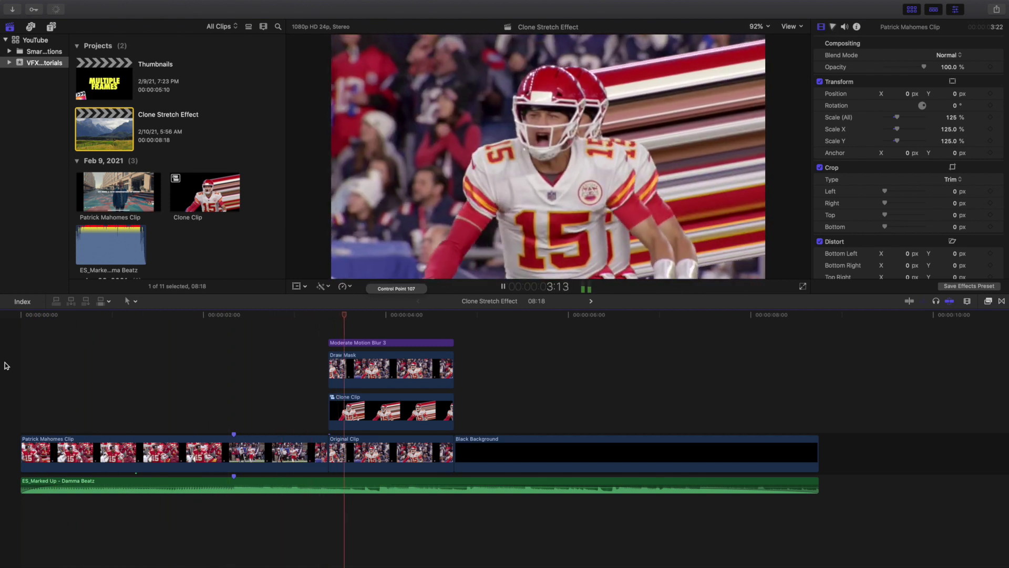
{"action": "key", "text": "space"}
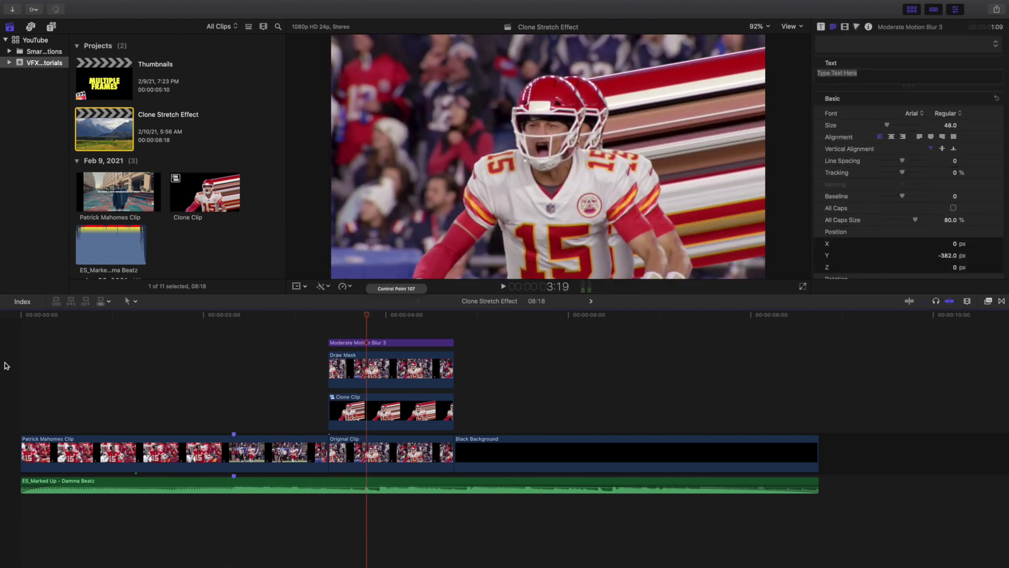